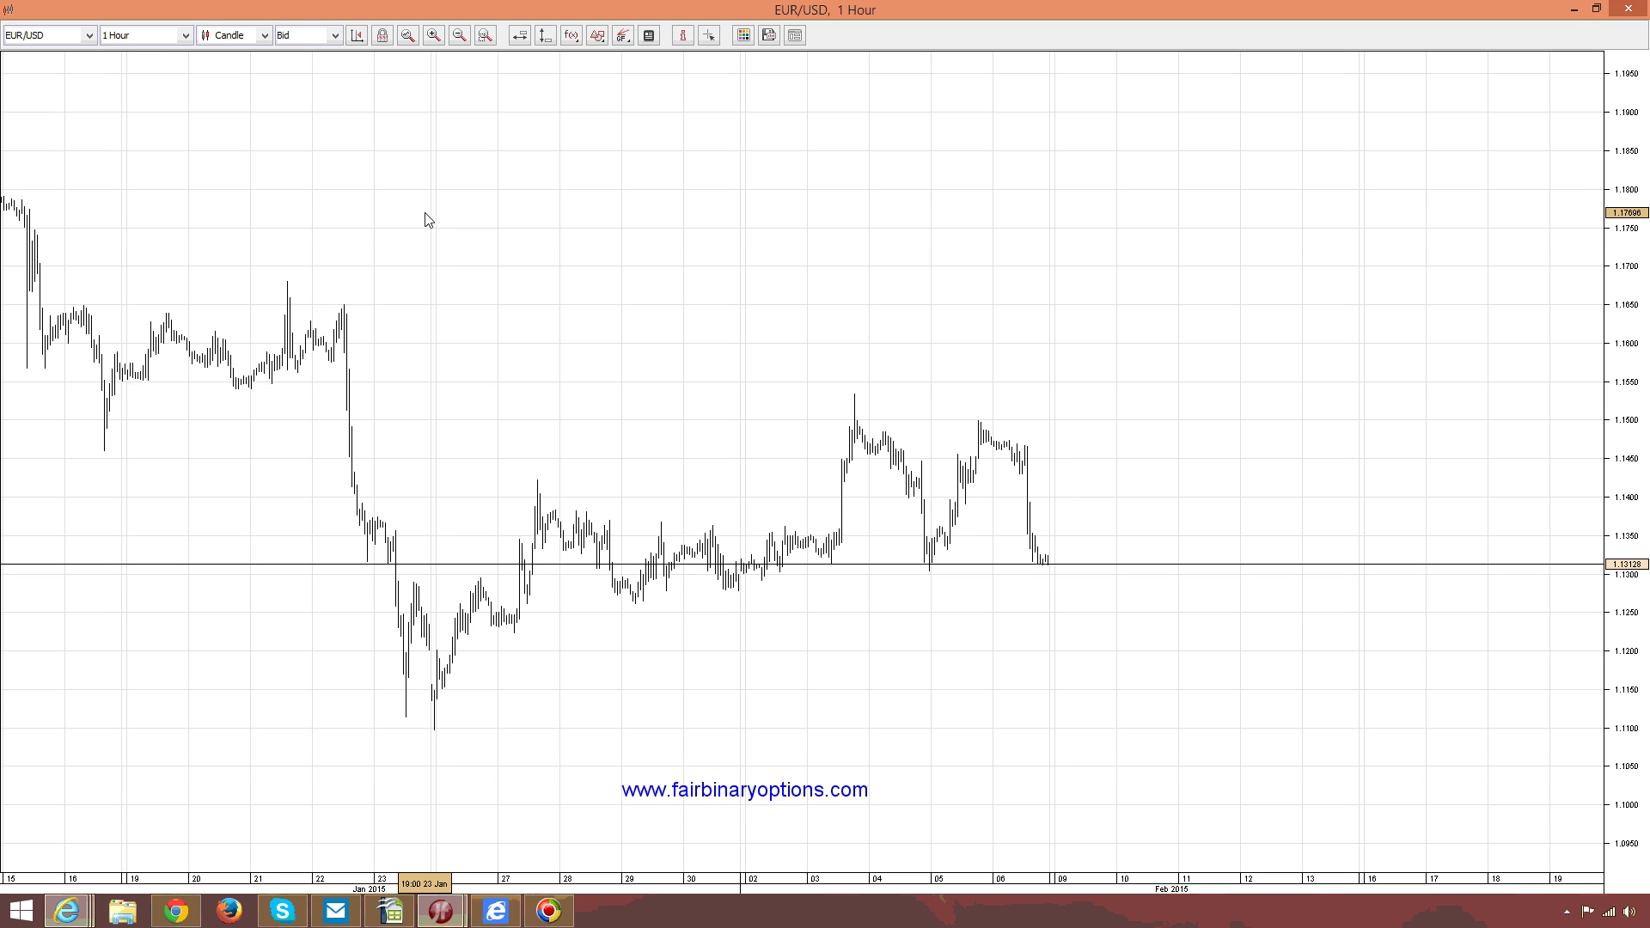
Draw a horizontal line through the late January low, adjusting it to 1.10974
click(519, 35)
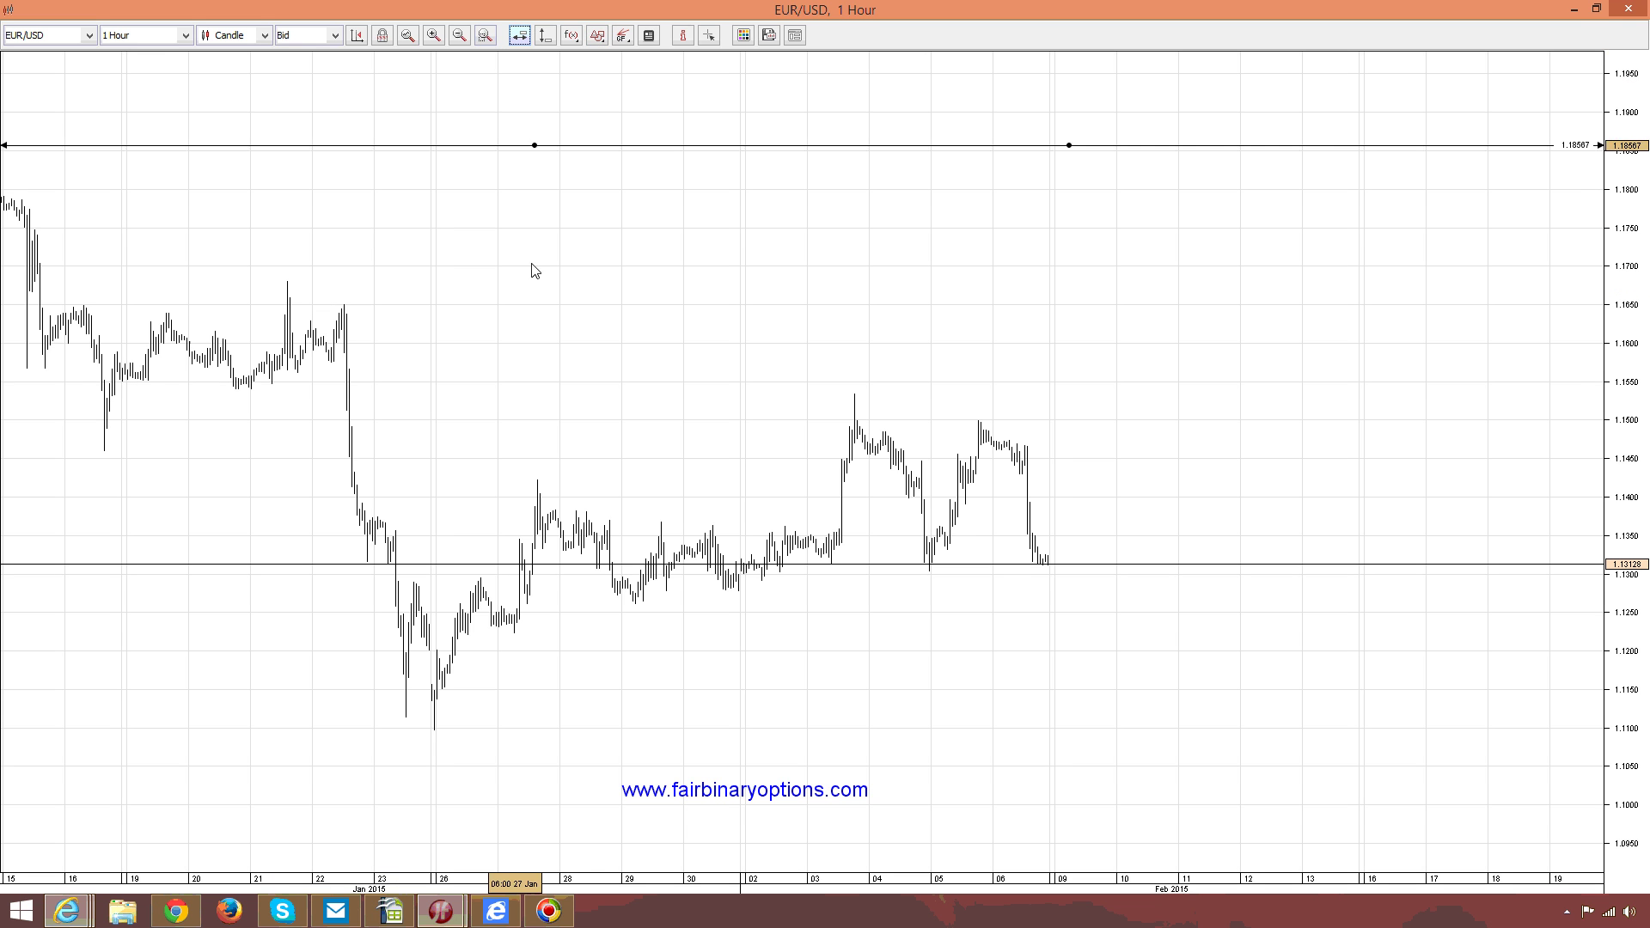
click(534, 729)
click(535, 732)
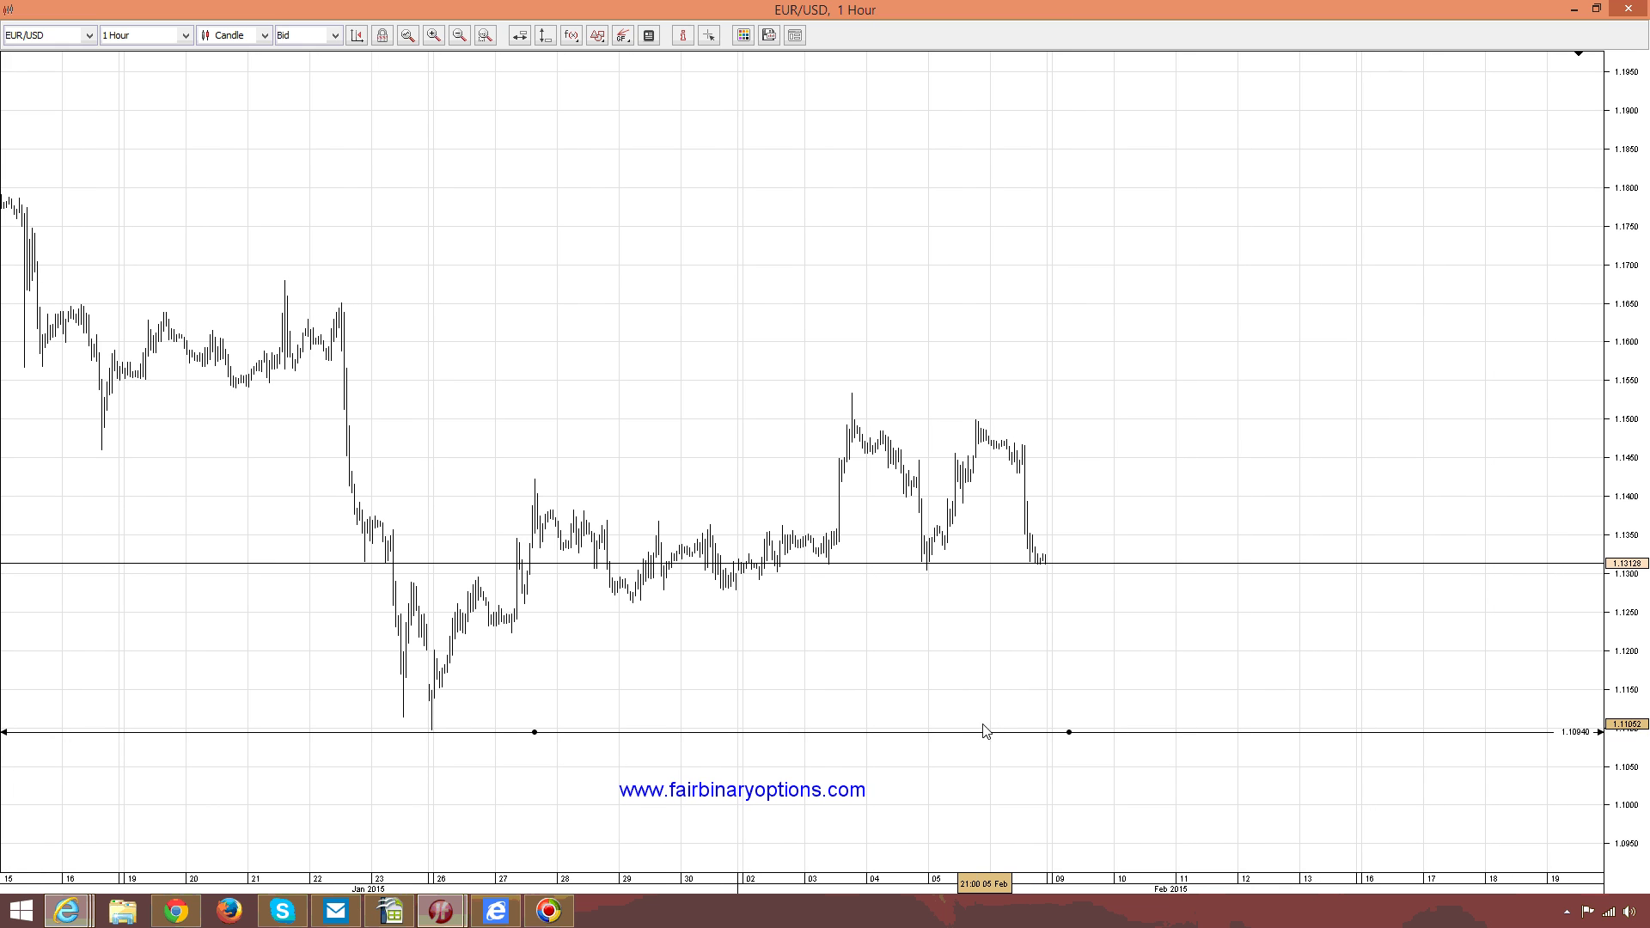
drag(985, 731, 986, 729)
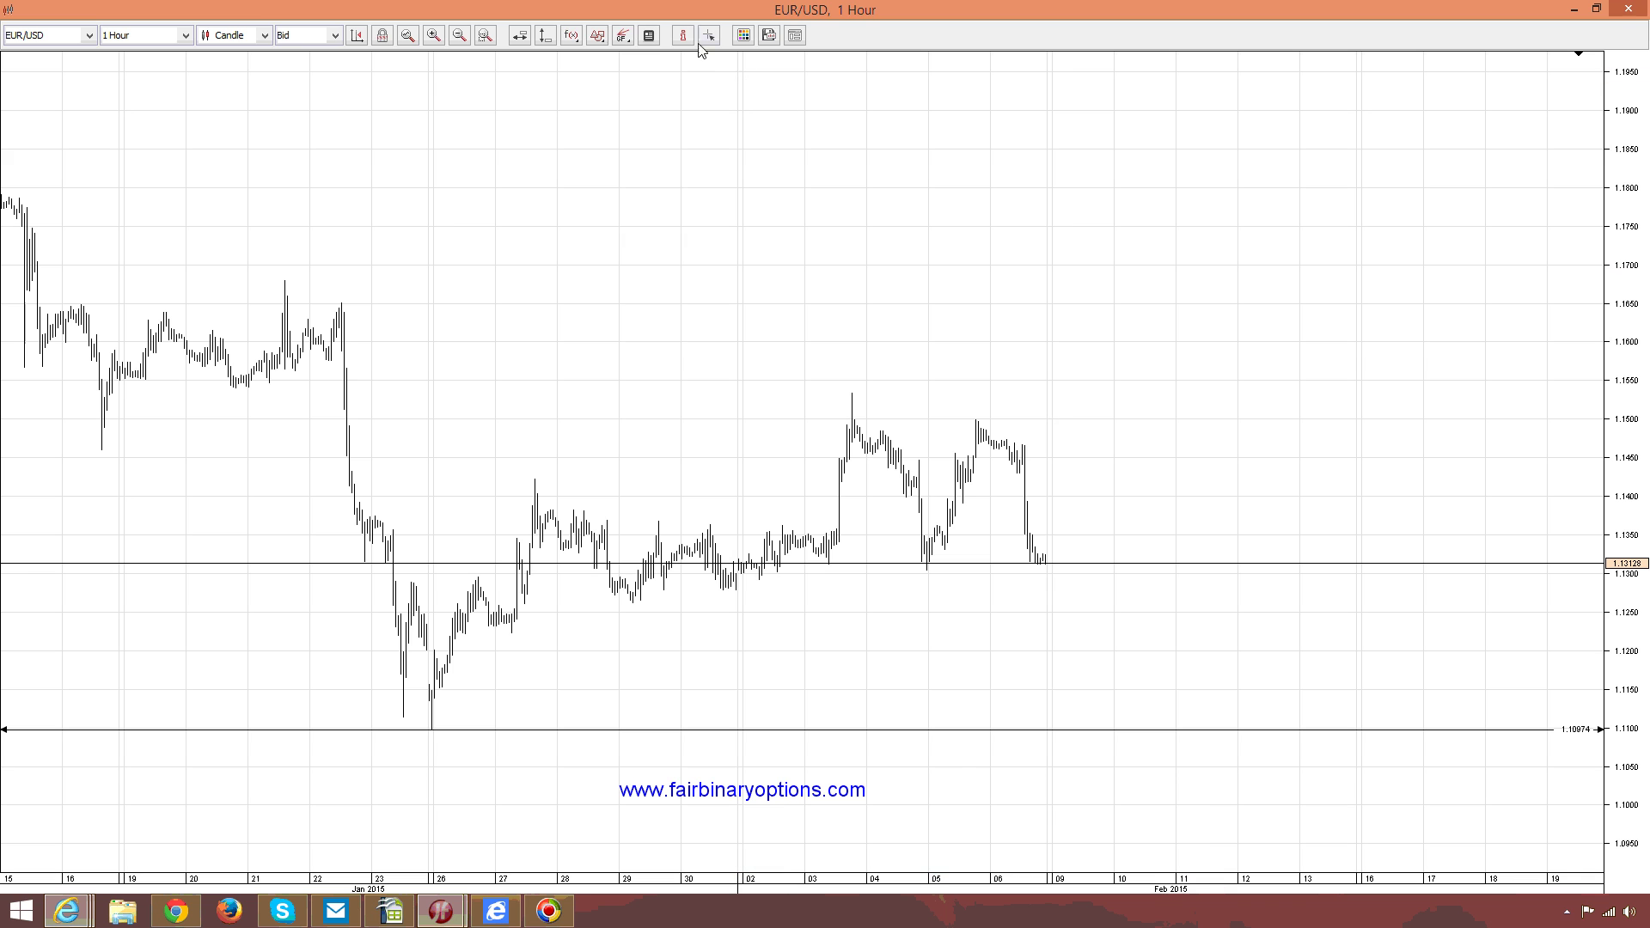
Draw a rising short line beneath the lows from 29 January to 4 February and make it thicker
click(597, 35)
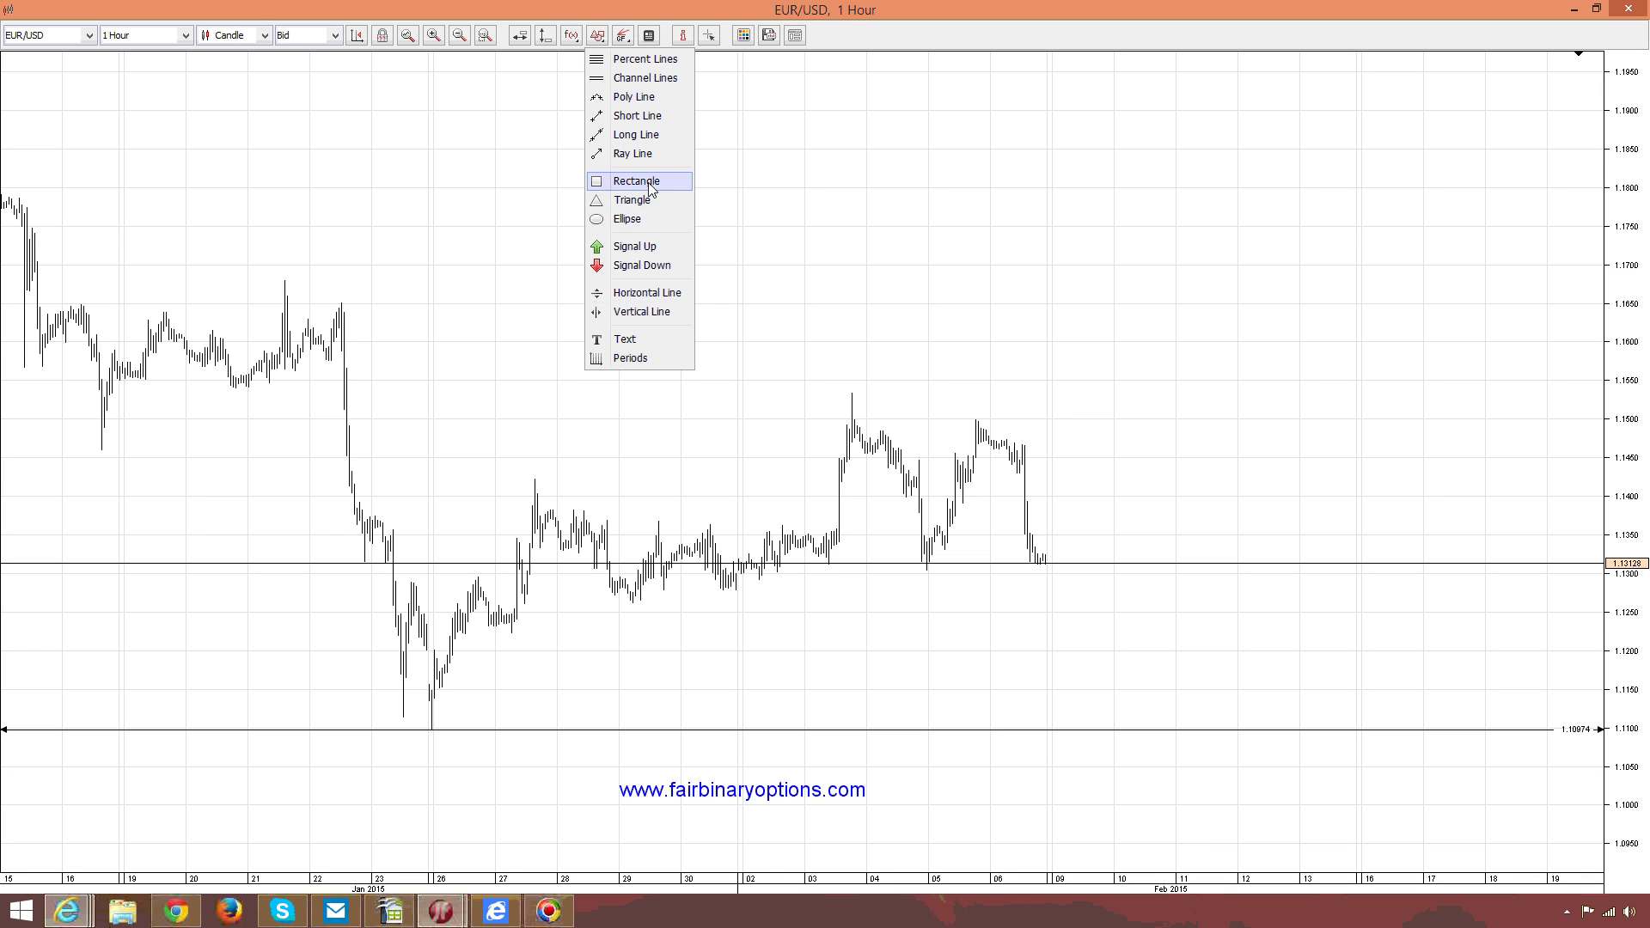
click(665, 120)
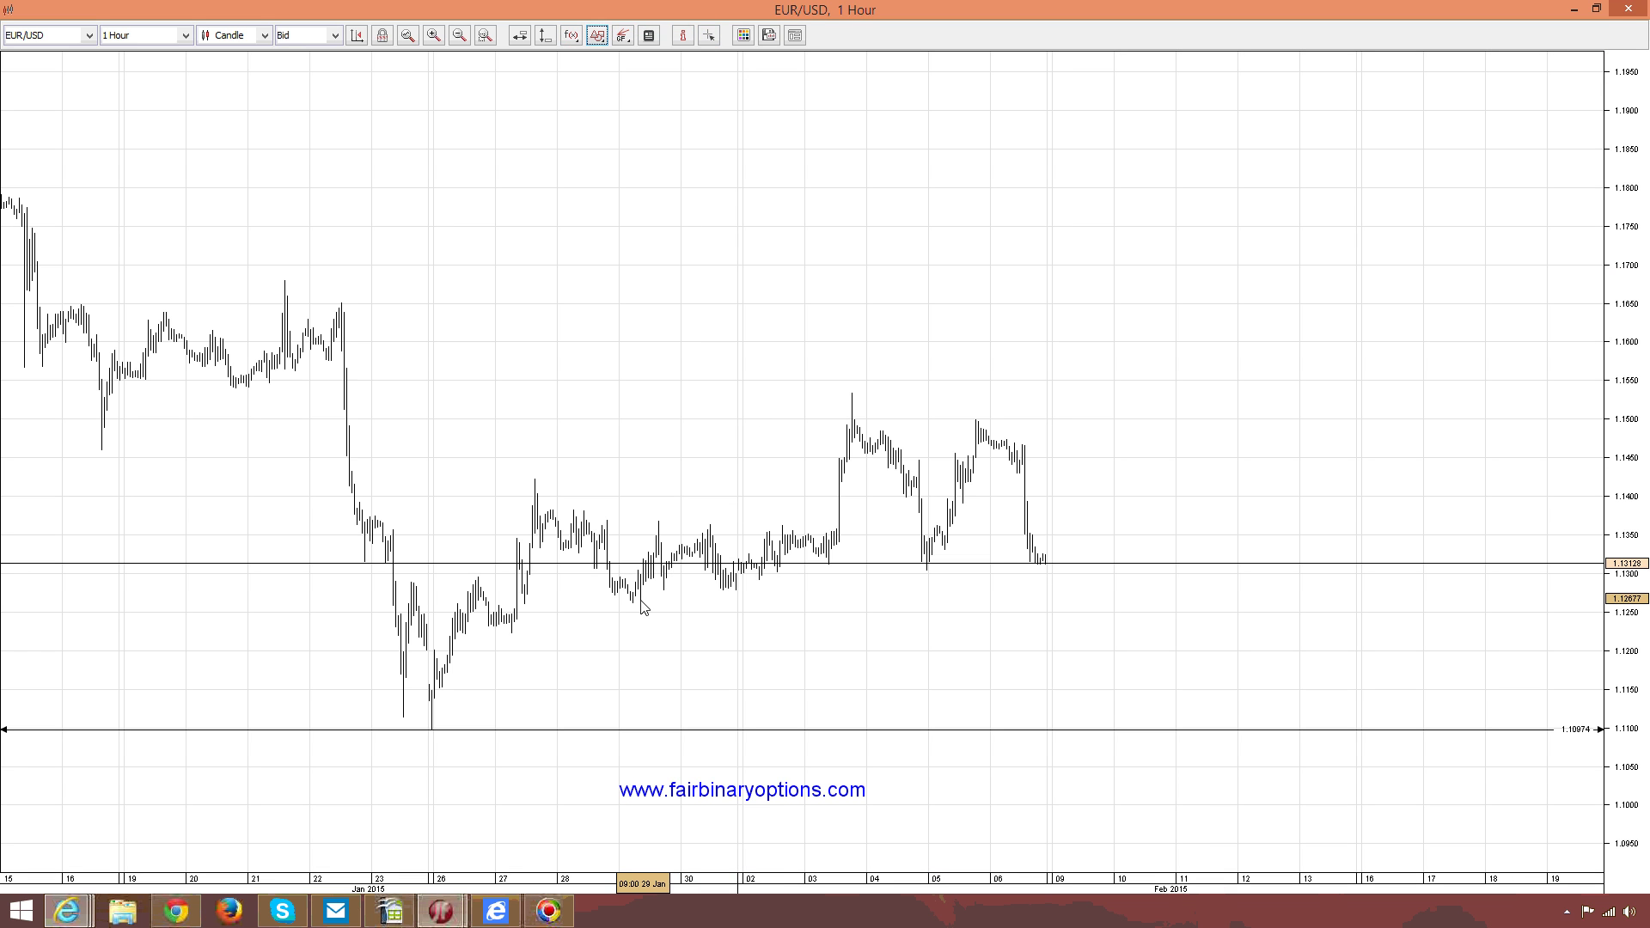
drag(632, 603, 874, 576)
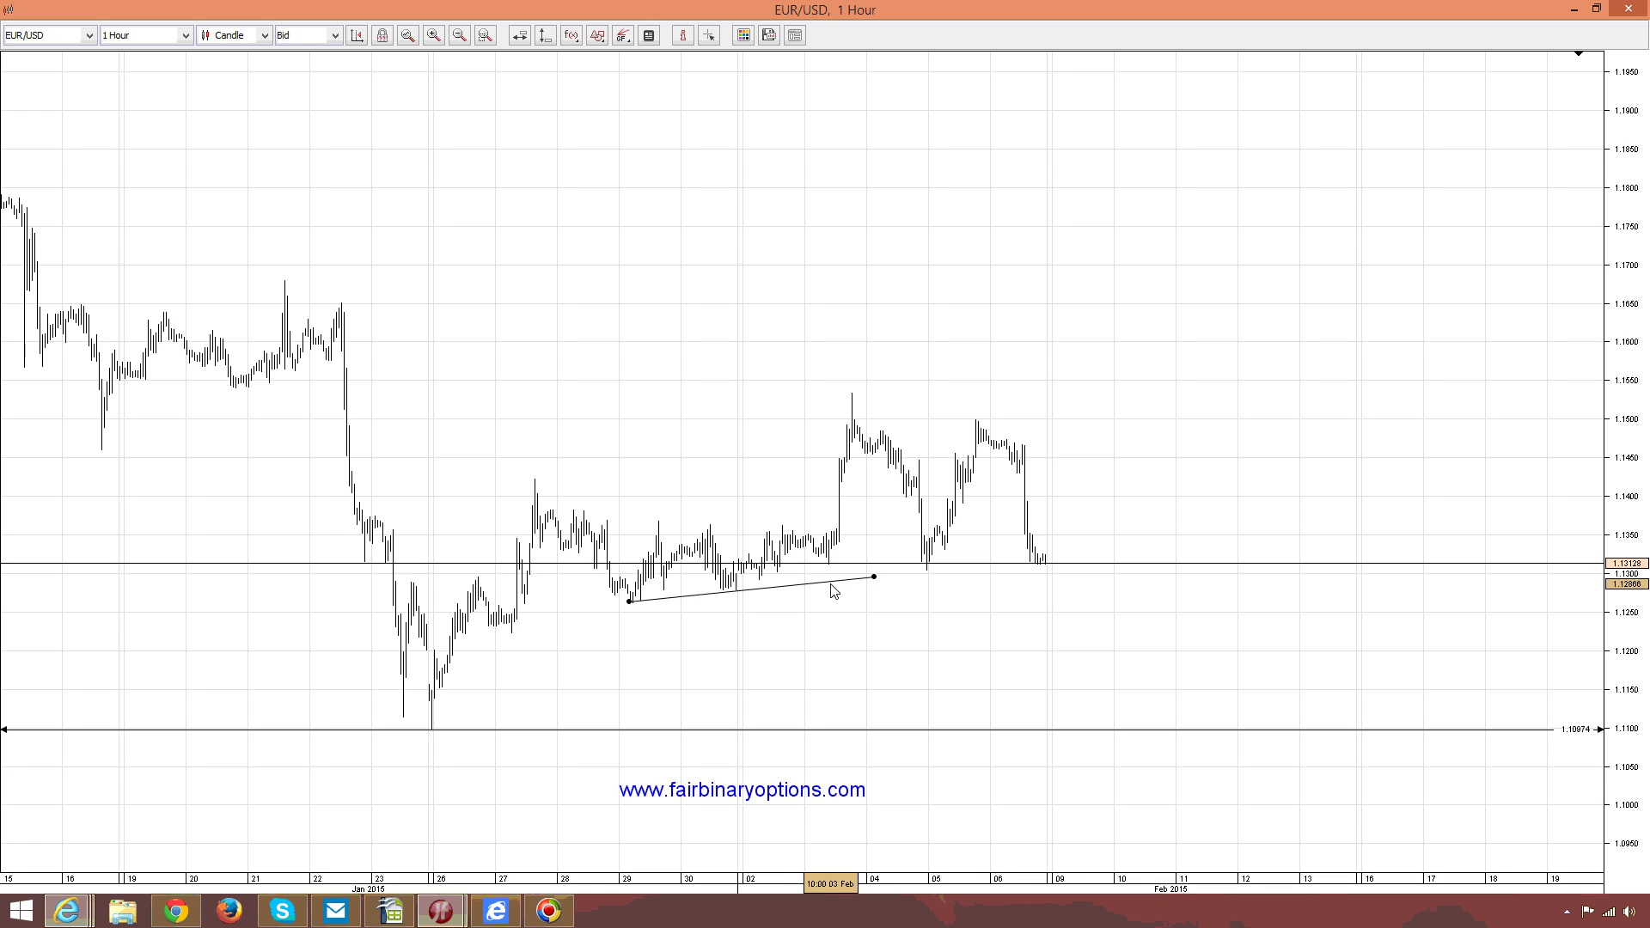
right_click(833, 591)
mouse_move(915, 704)
click(1039, 719)
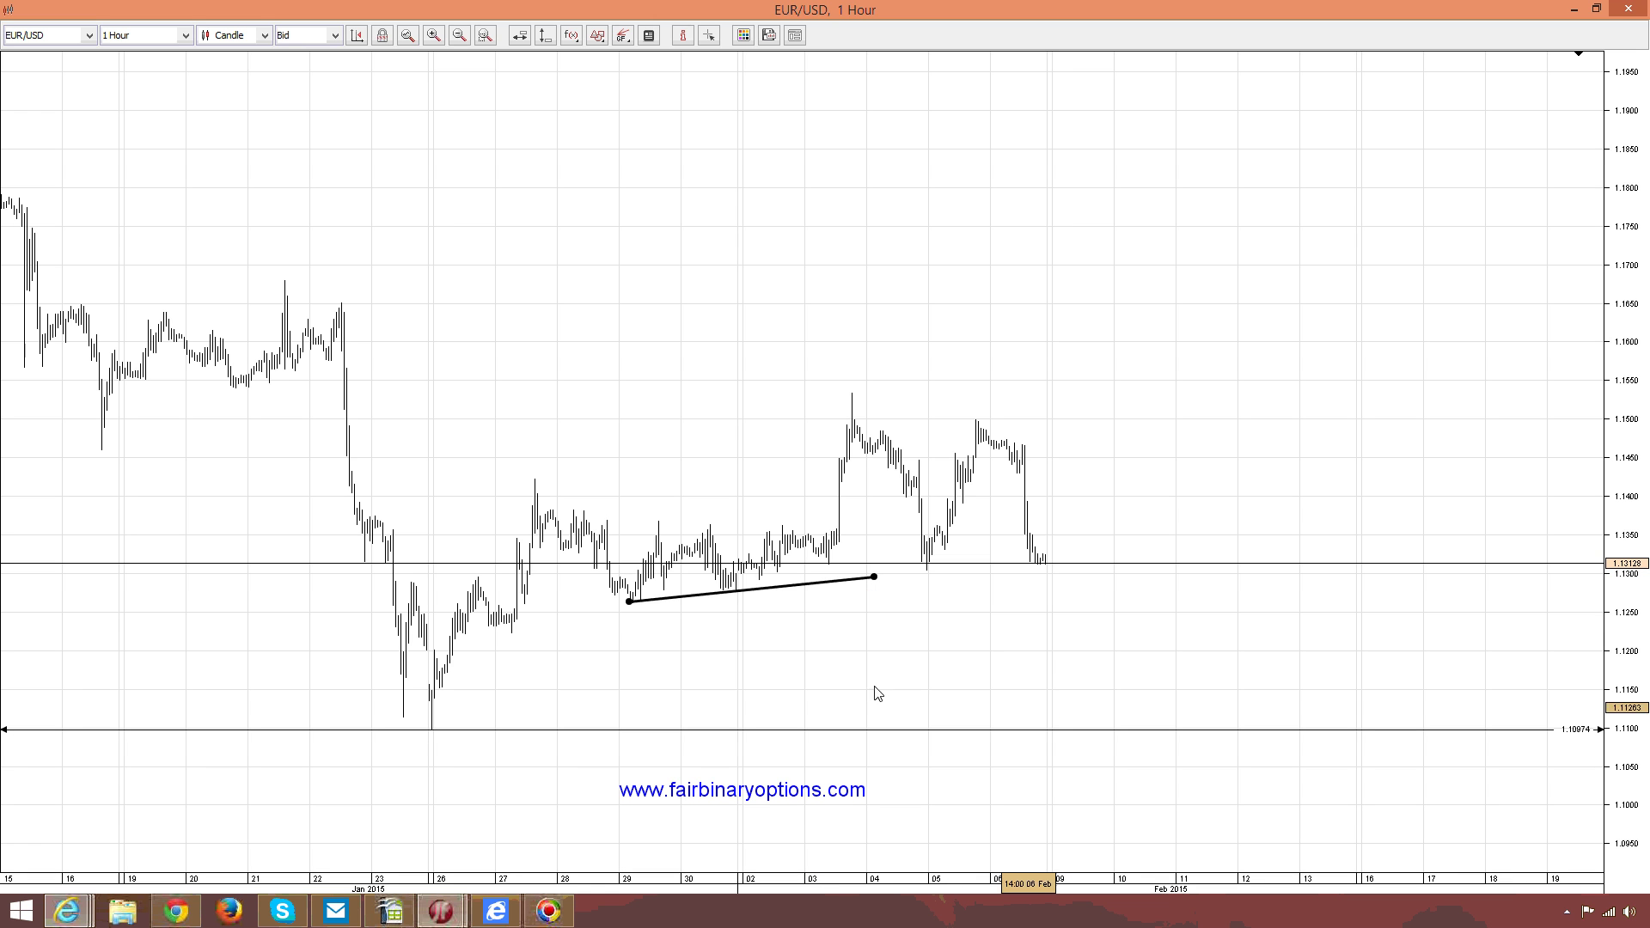
Clone the lower trendline and reshape the copy into a falling line from the 27 January high to about 4 February, touching the highs
right_click(641, 599)
click(729, 767)
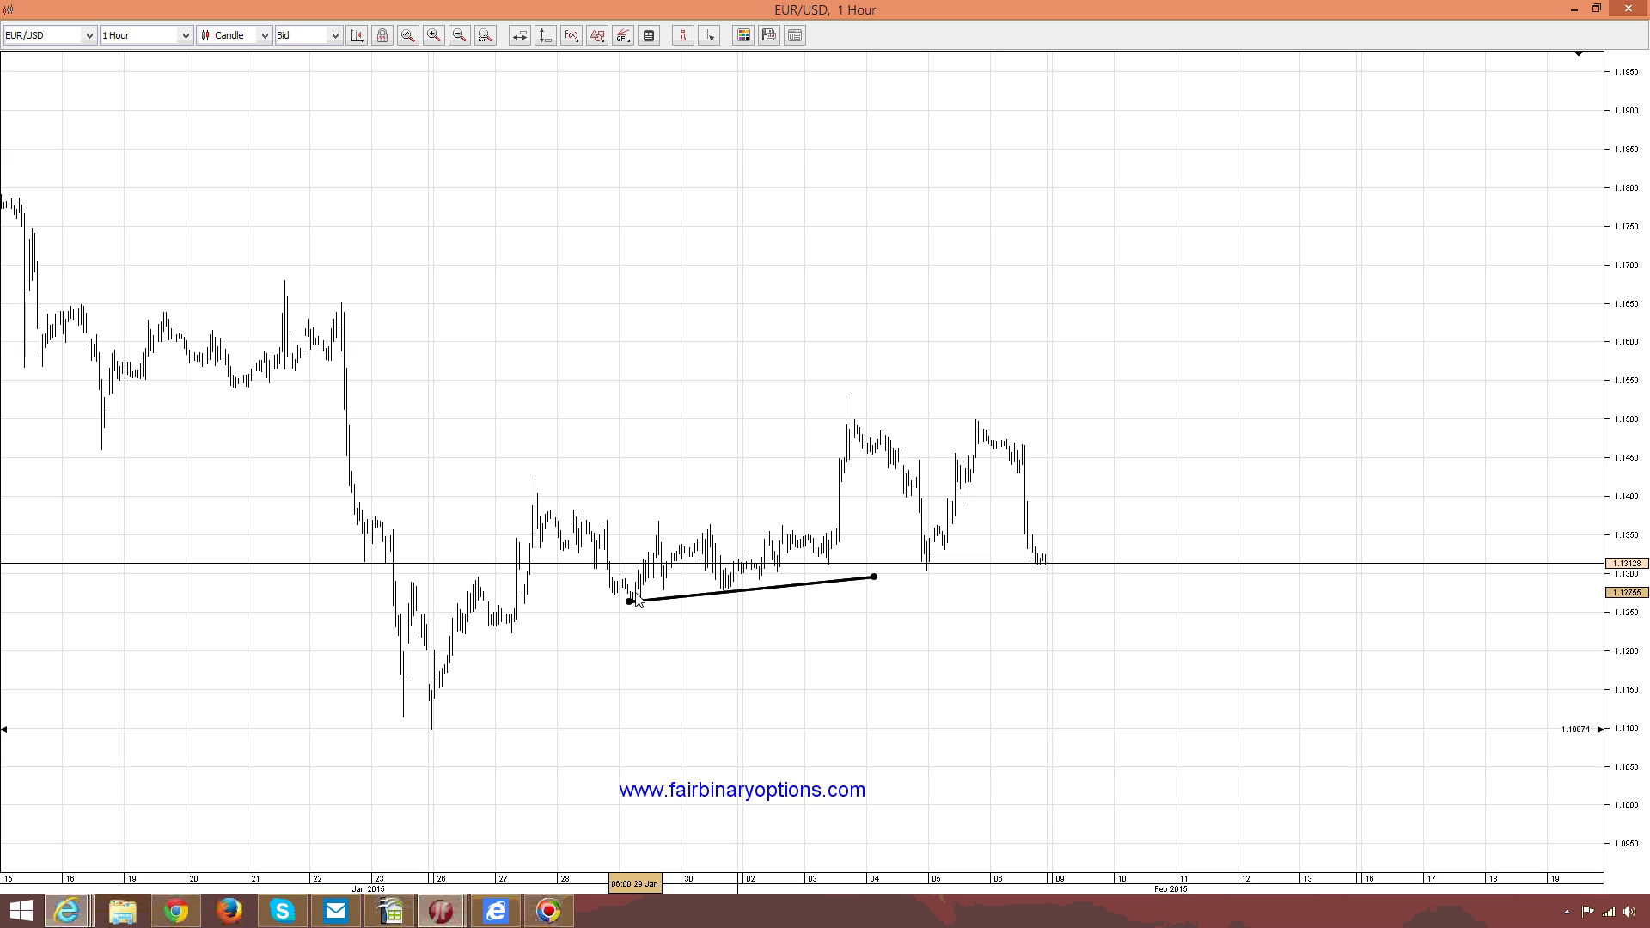
drag(874, 576, 535, 484)
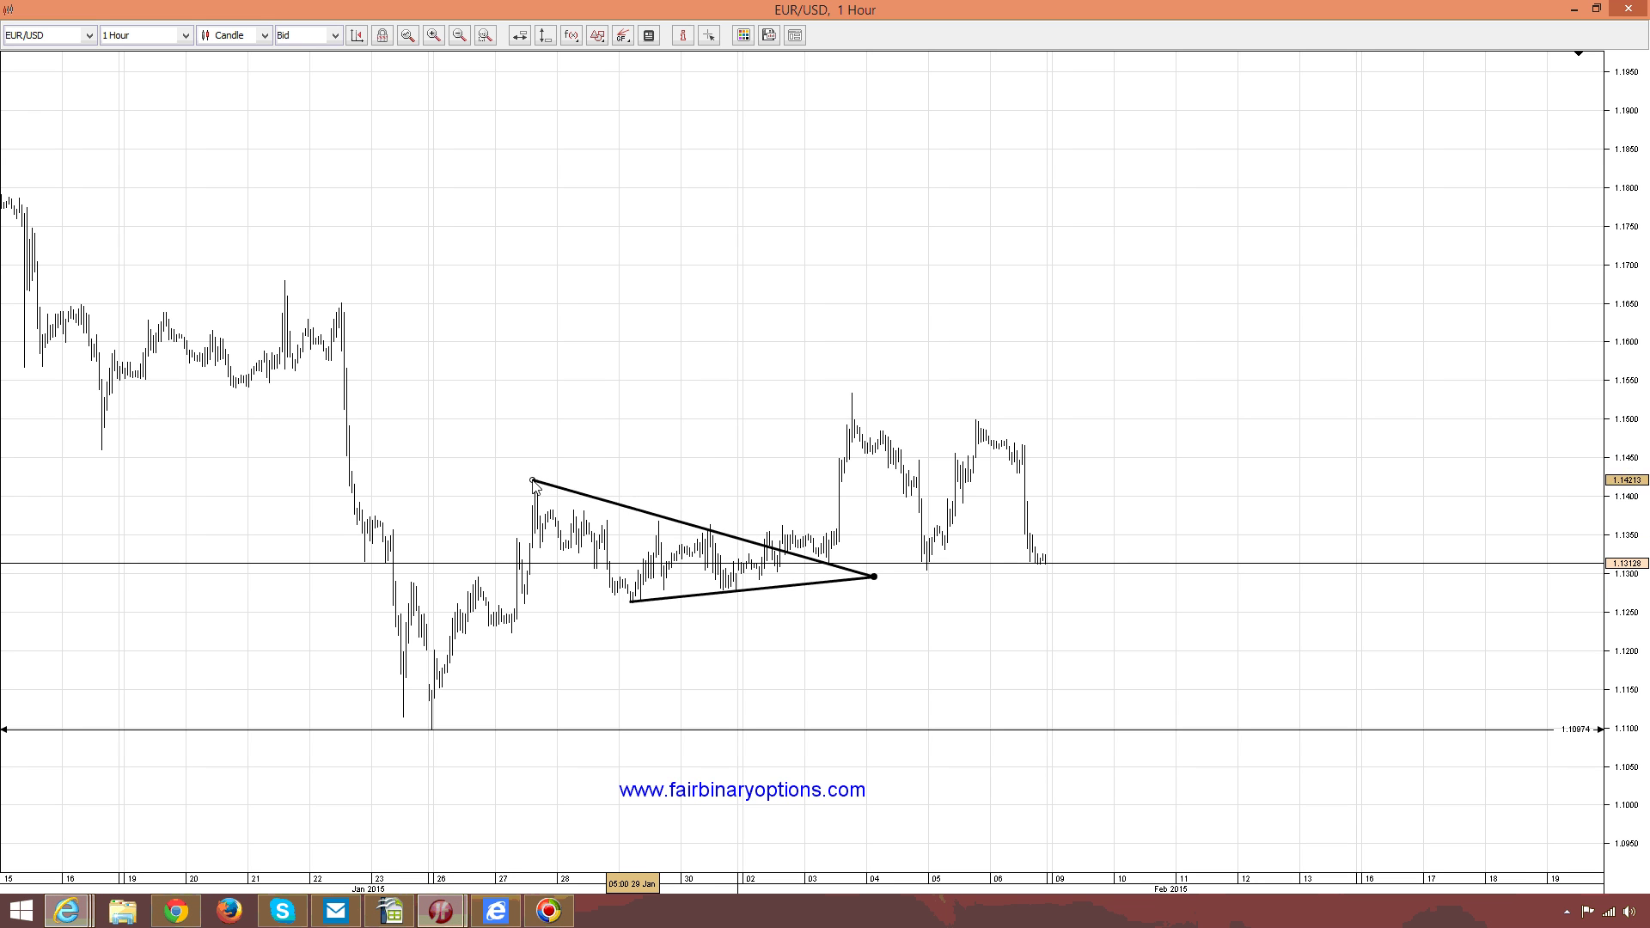
drag(874, 577, 872, 548)
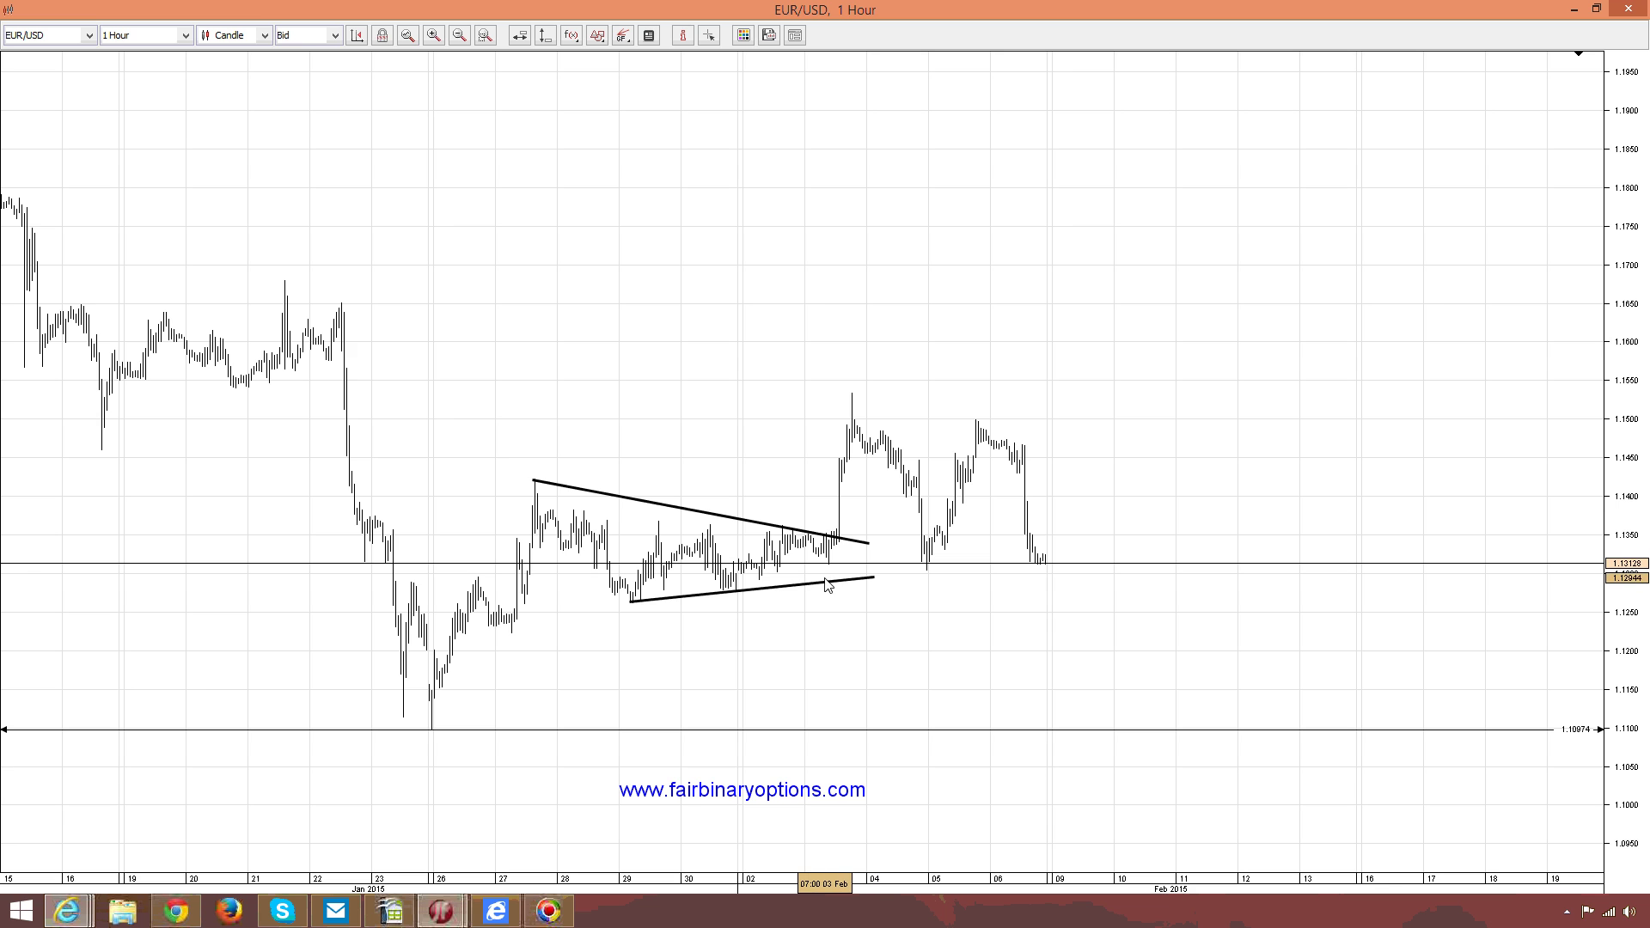
drag(869, 543, 865, 539)
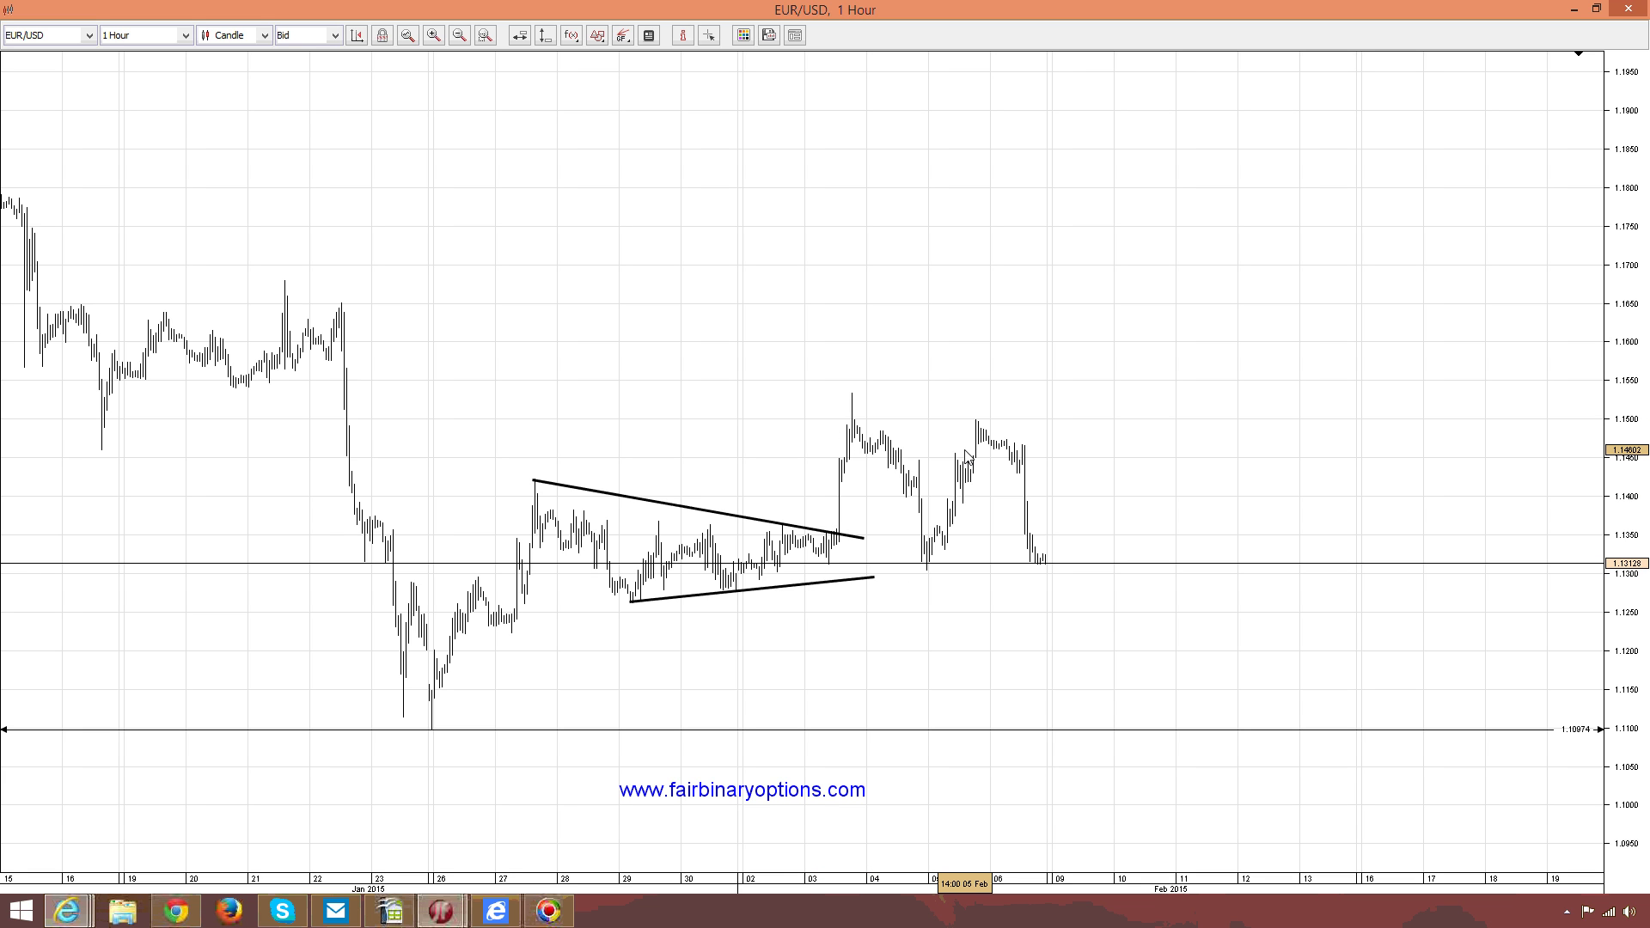
Draw a rectangle about 18 bars by 197 pips over the first rise from the late January low
click(596, 38)
click(632, 180)
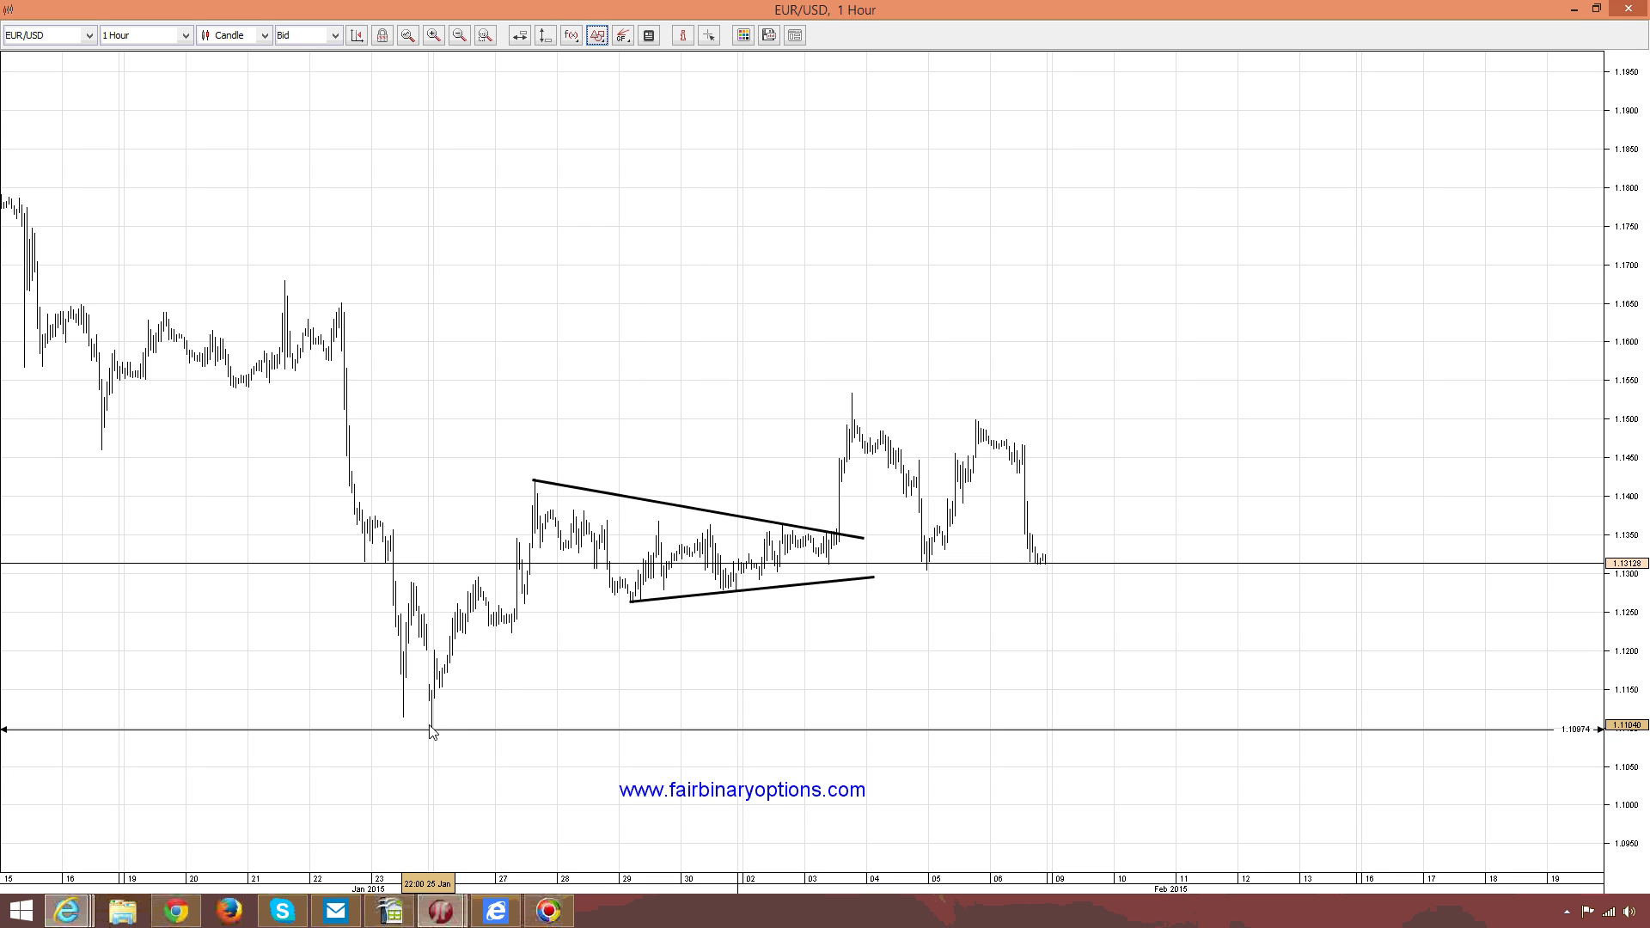
drag(431, 729, 480, 576)
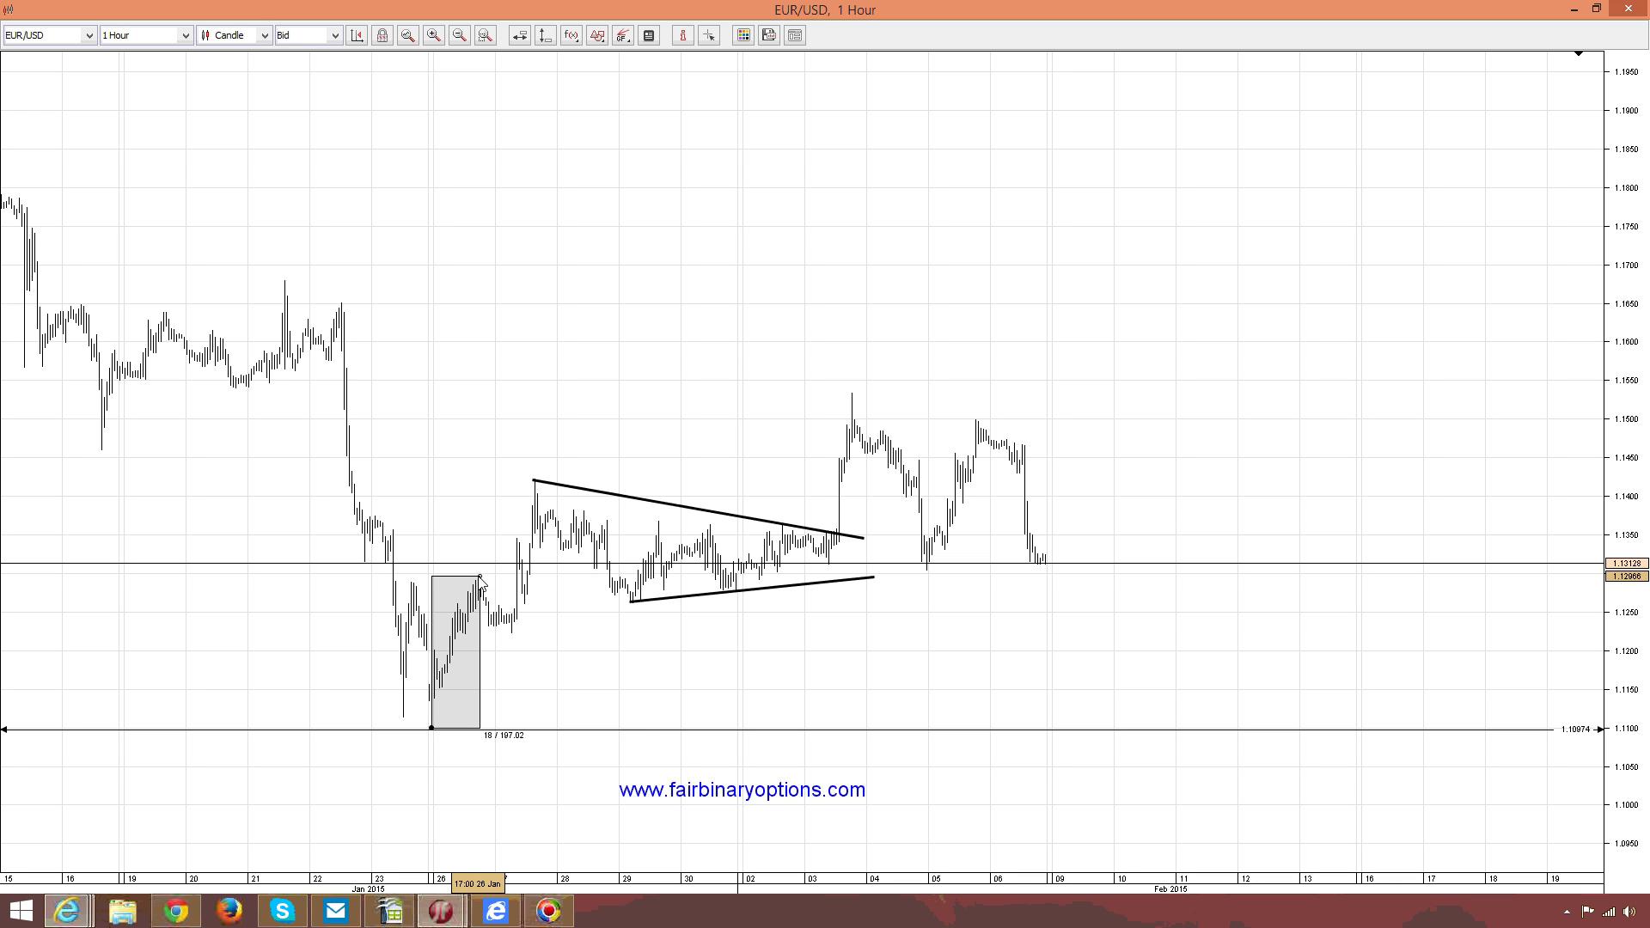
Clone the rectangle and place the copy over the 3 February rally, starting from the low before the breakout
right_click(480, 577)
click(554, 815)
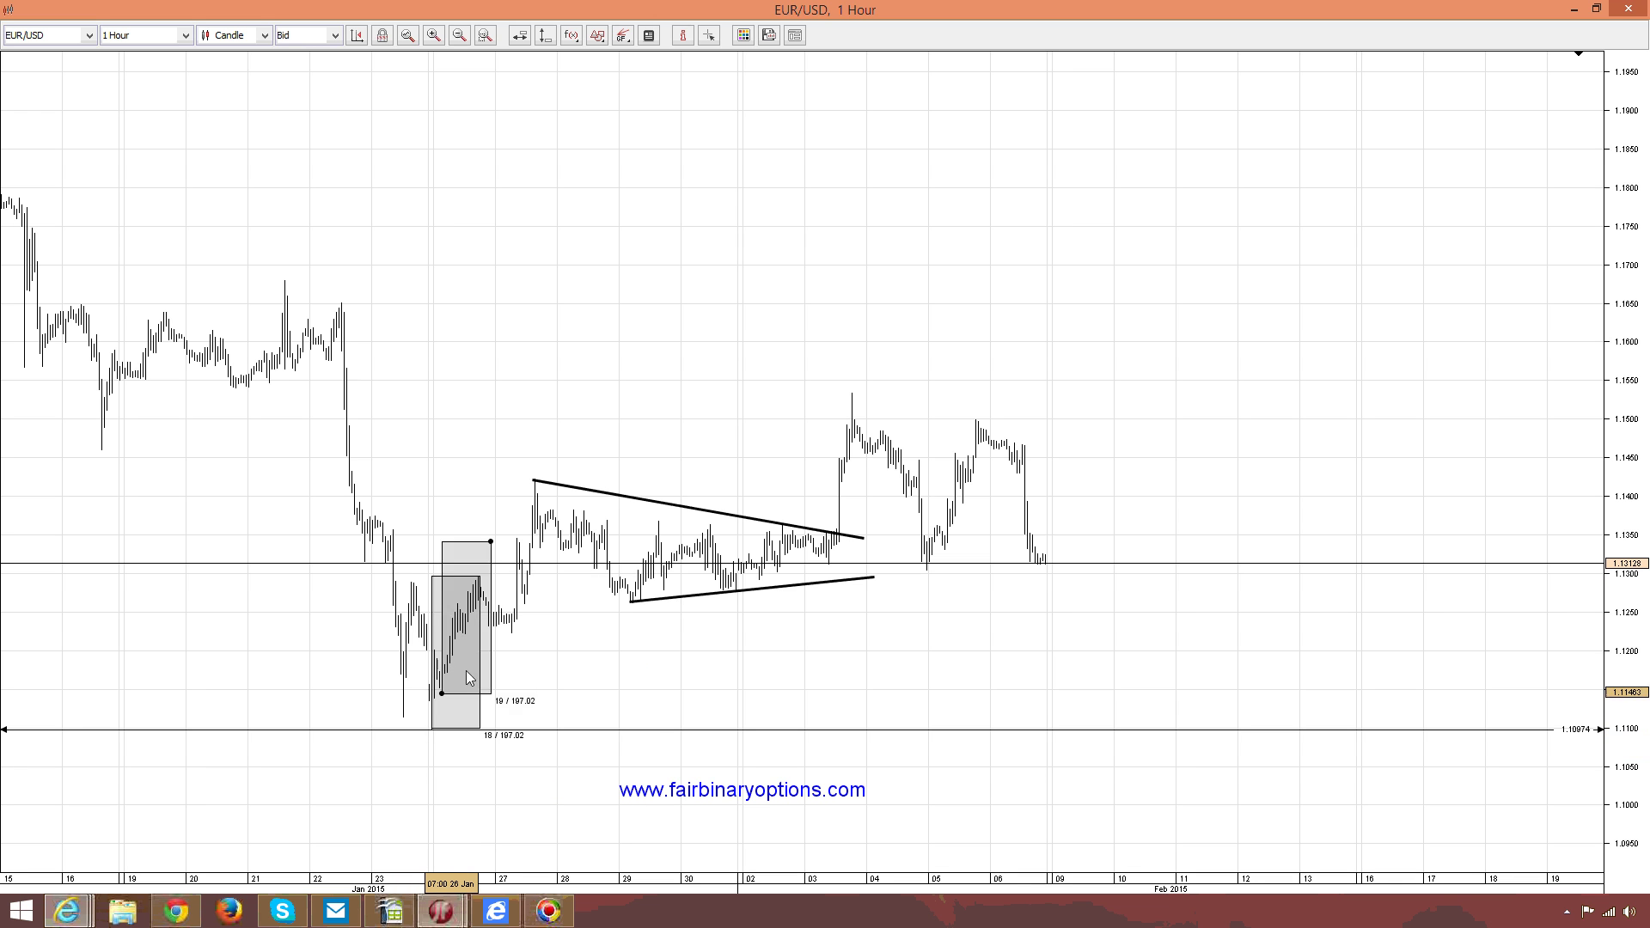
click(865, 547)
drag(865, 548, 849, 566)
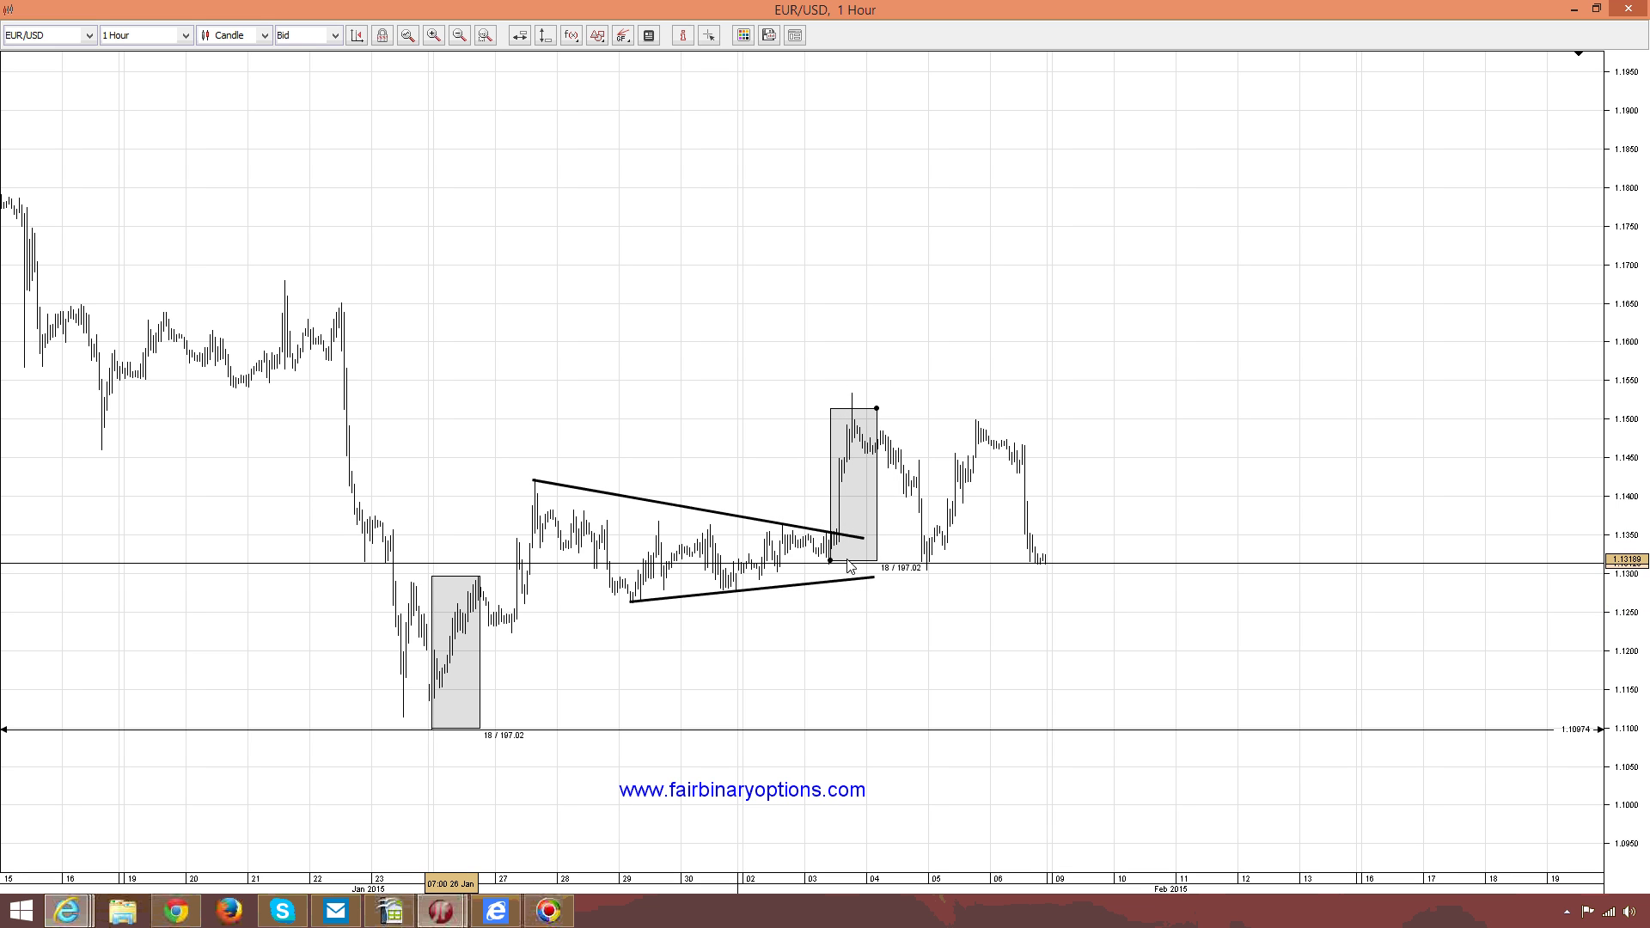
Add vertical lines at the 25 January 23:00 low and at the end of the second rectangle on 4 February
click(543, 39)
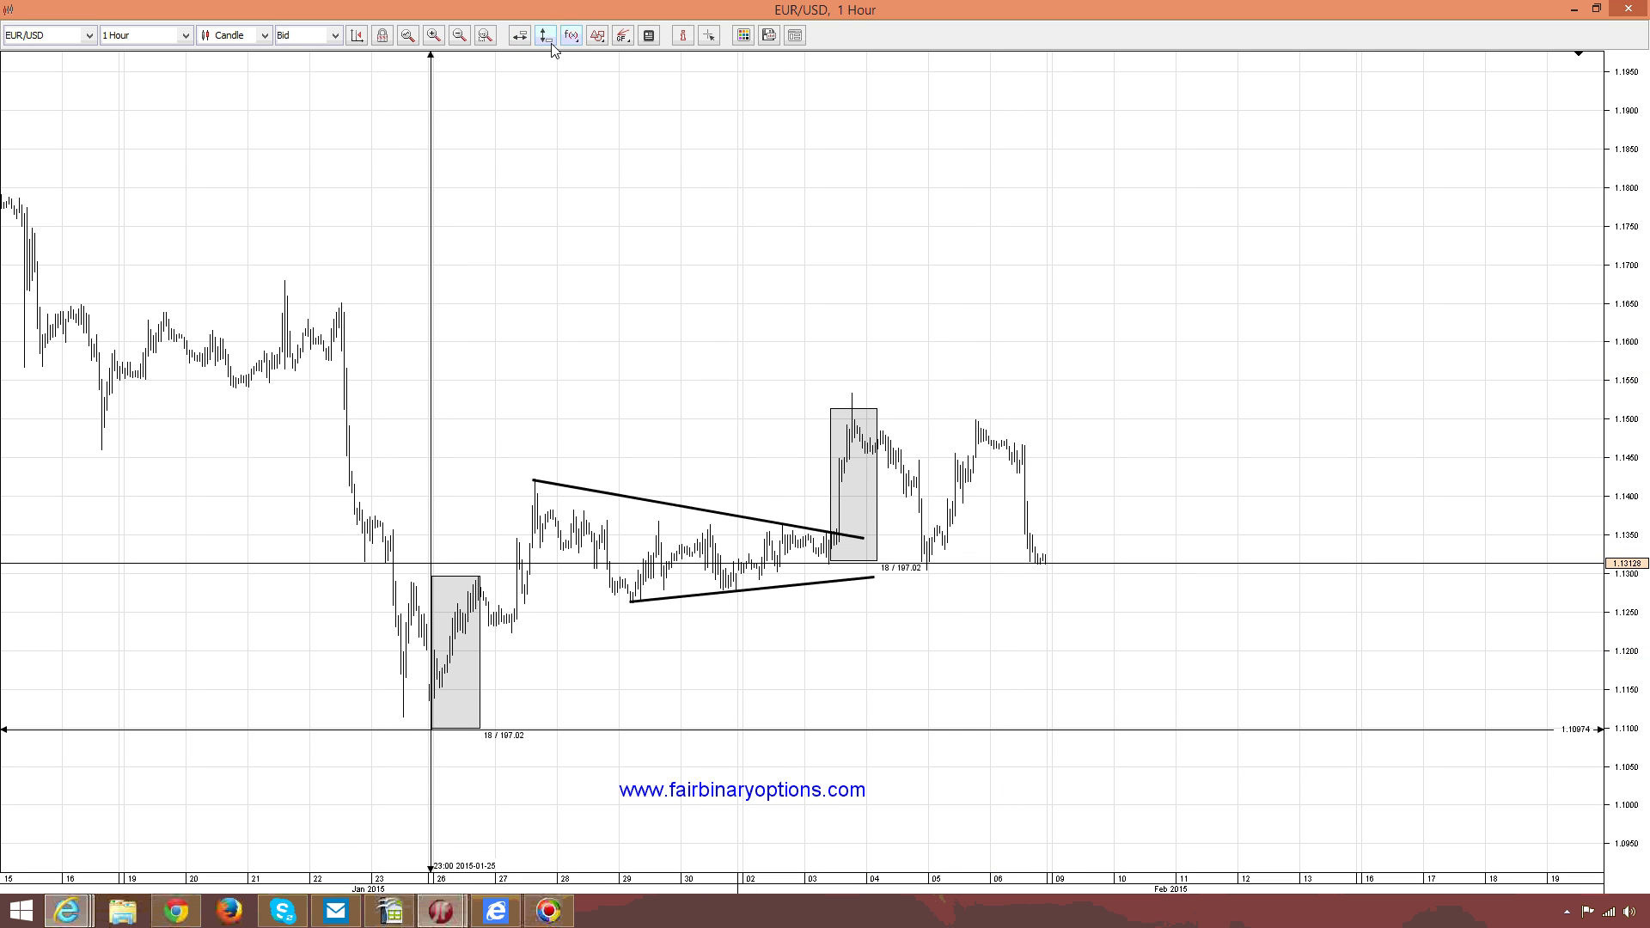
click(877, 511)
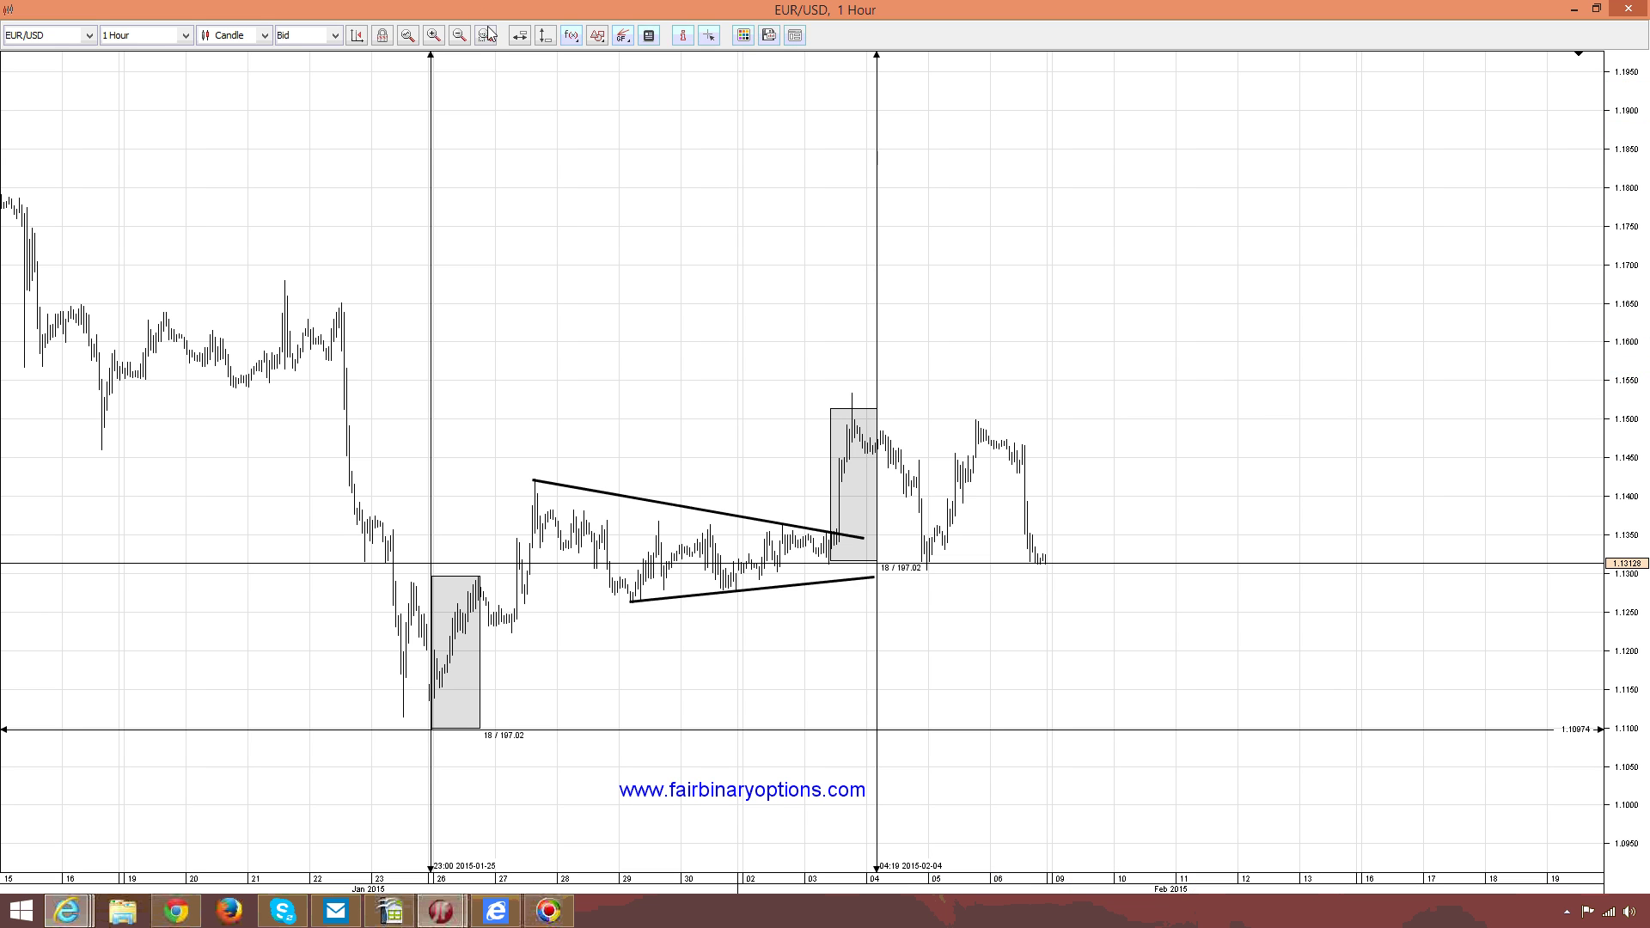
Move the second vertical line to 10 February and add a horizontal line near the early February highs, adjusted to 1.14847
click(522, 37)
click(963, 429)
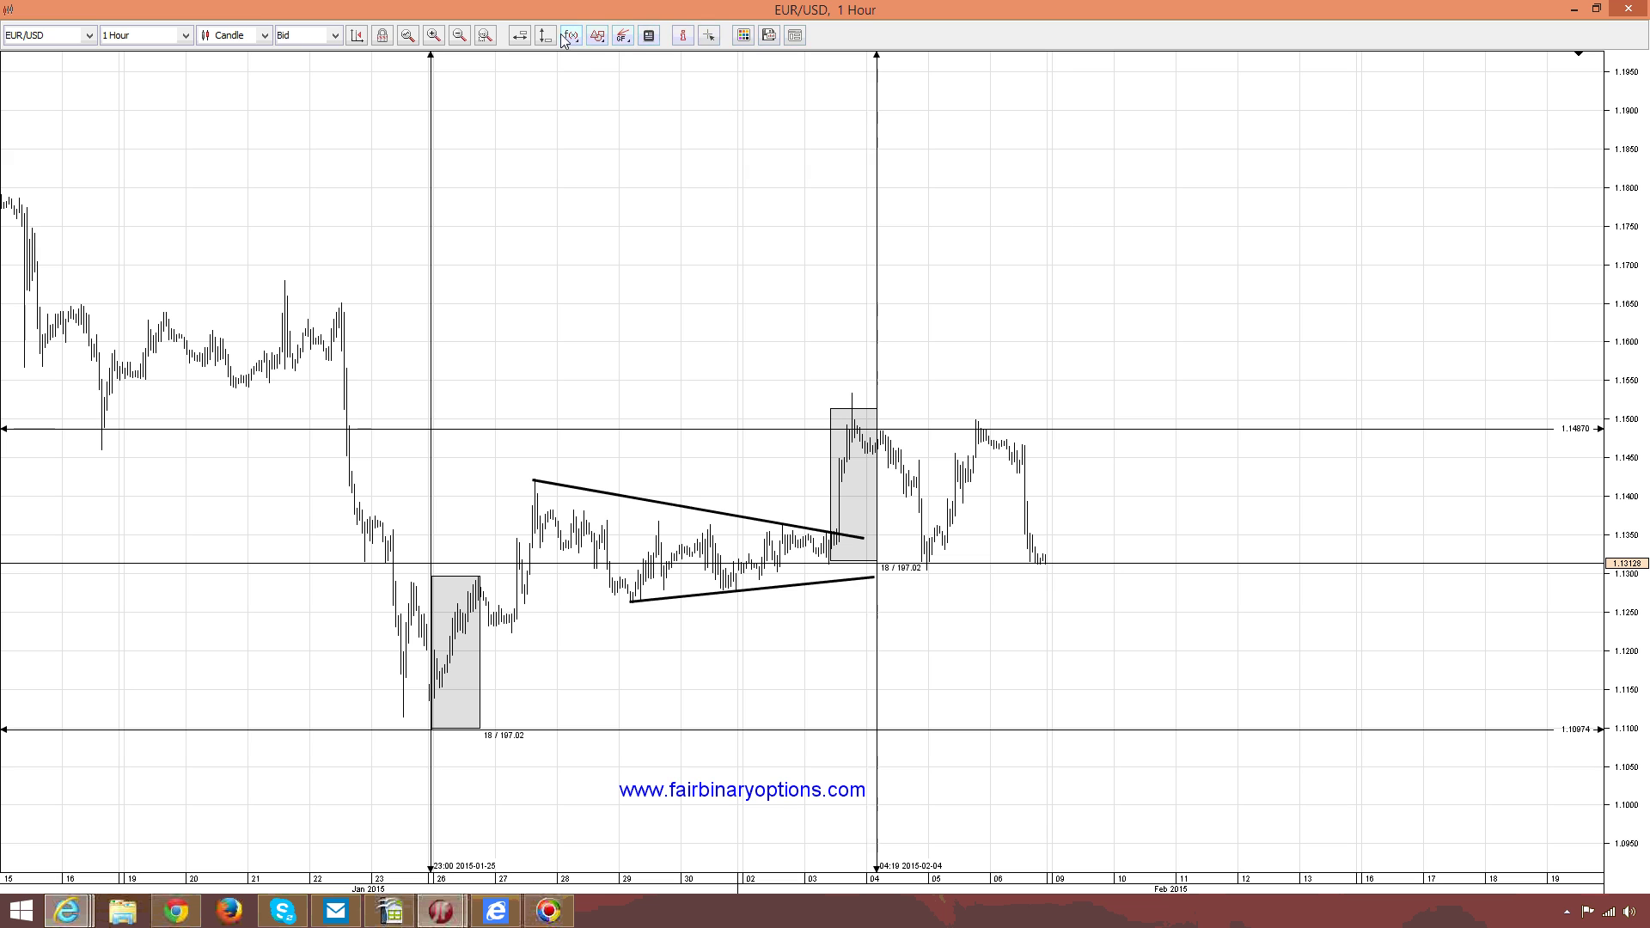
drag(875, 258, 1123, 324)
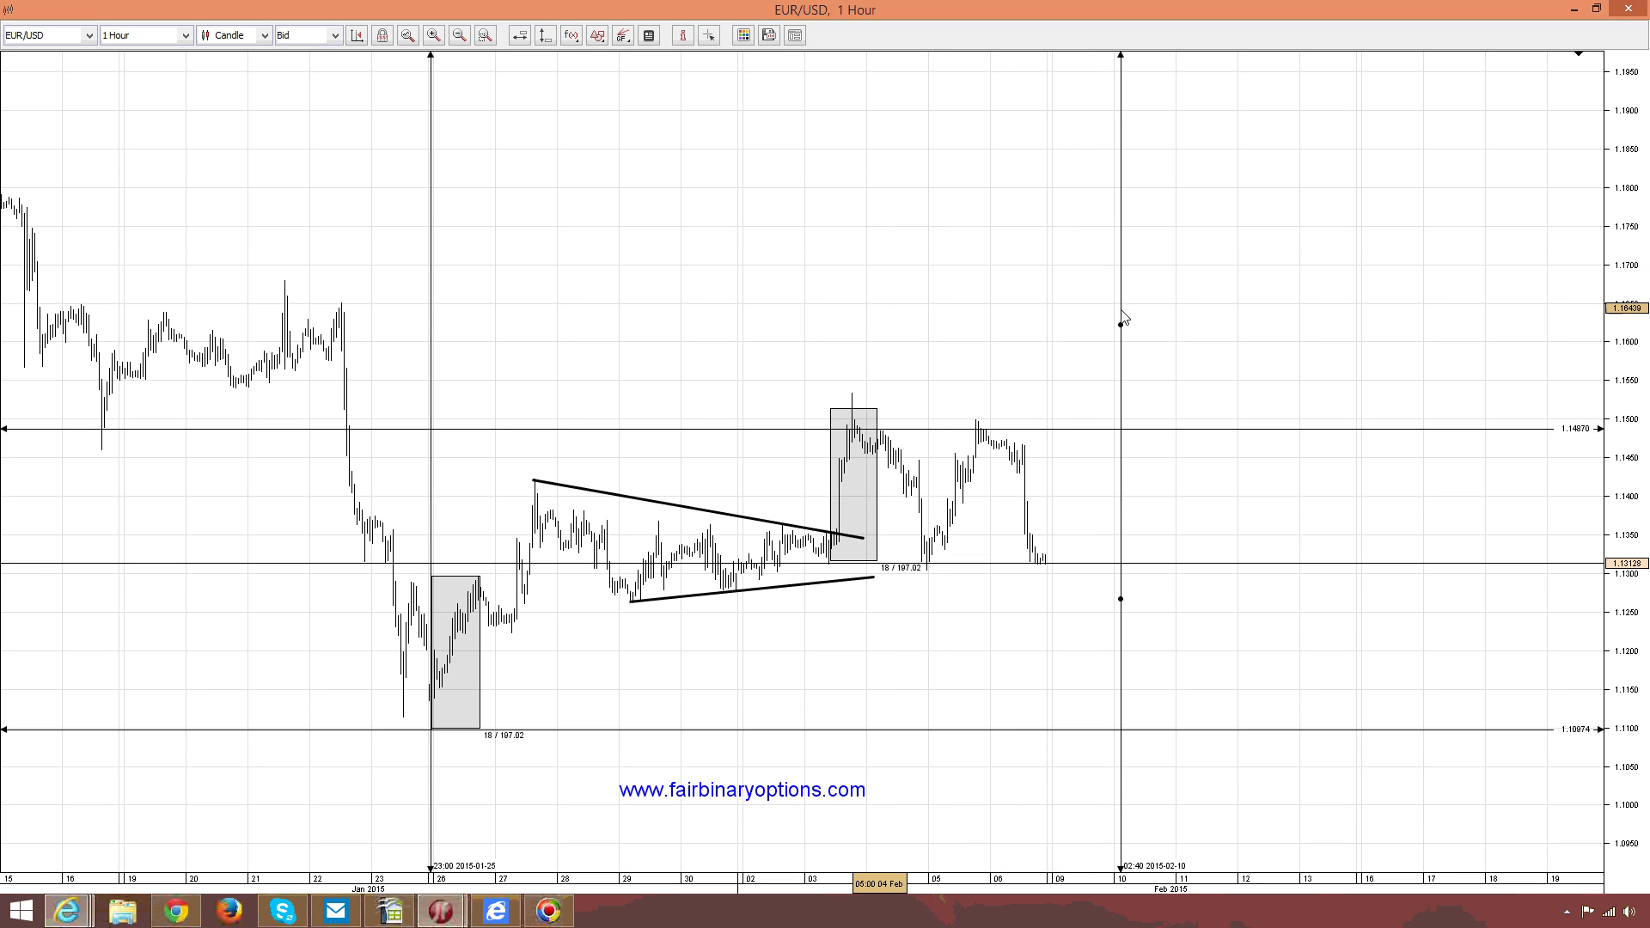
mouse_move(1065, 430)
mouse_down()
mouse_move(1066, 406)
mouse_move(1065, 433)
mouse_up()
click(1281, 241)
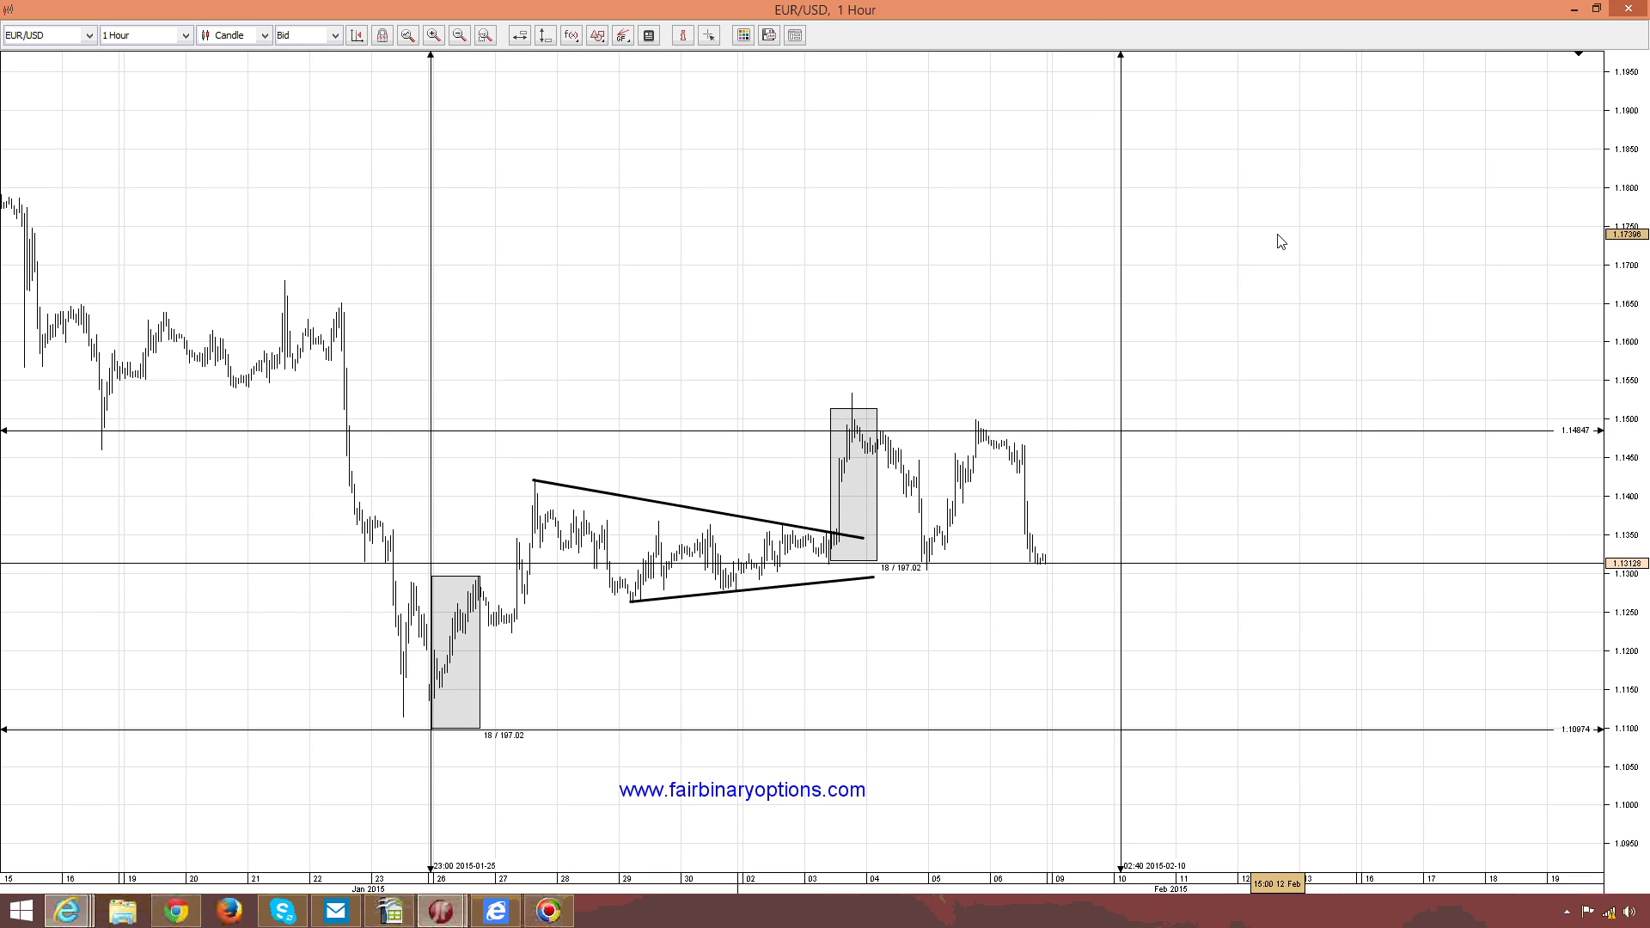
Draw a Fibonacci retracement from the lower horizontal line up to the upper one, and return the second vertical line to 4 February
click(597, 36)
click(624, 41)
click(625, 41)
click(726, 99)
mouse_move(1389, 729)
mouse_down()
mouse_move(1394, 385)
mouse_move(1391, 433)
mouse_up()
drag(1122, 251, 878, 250)
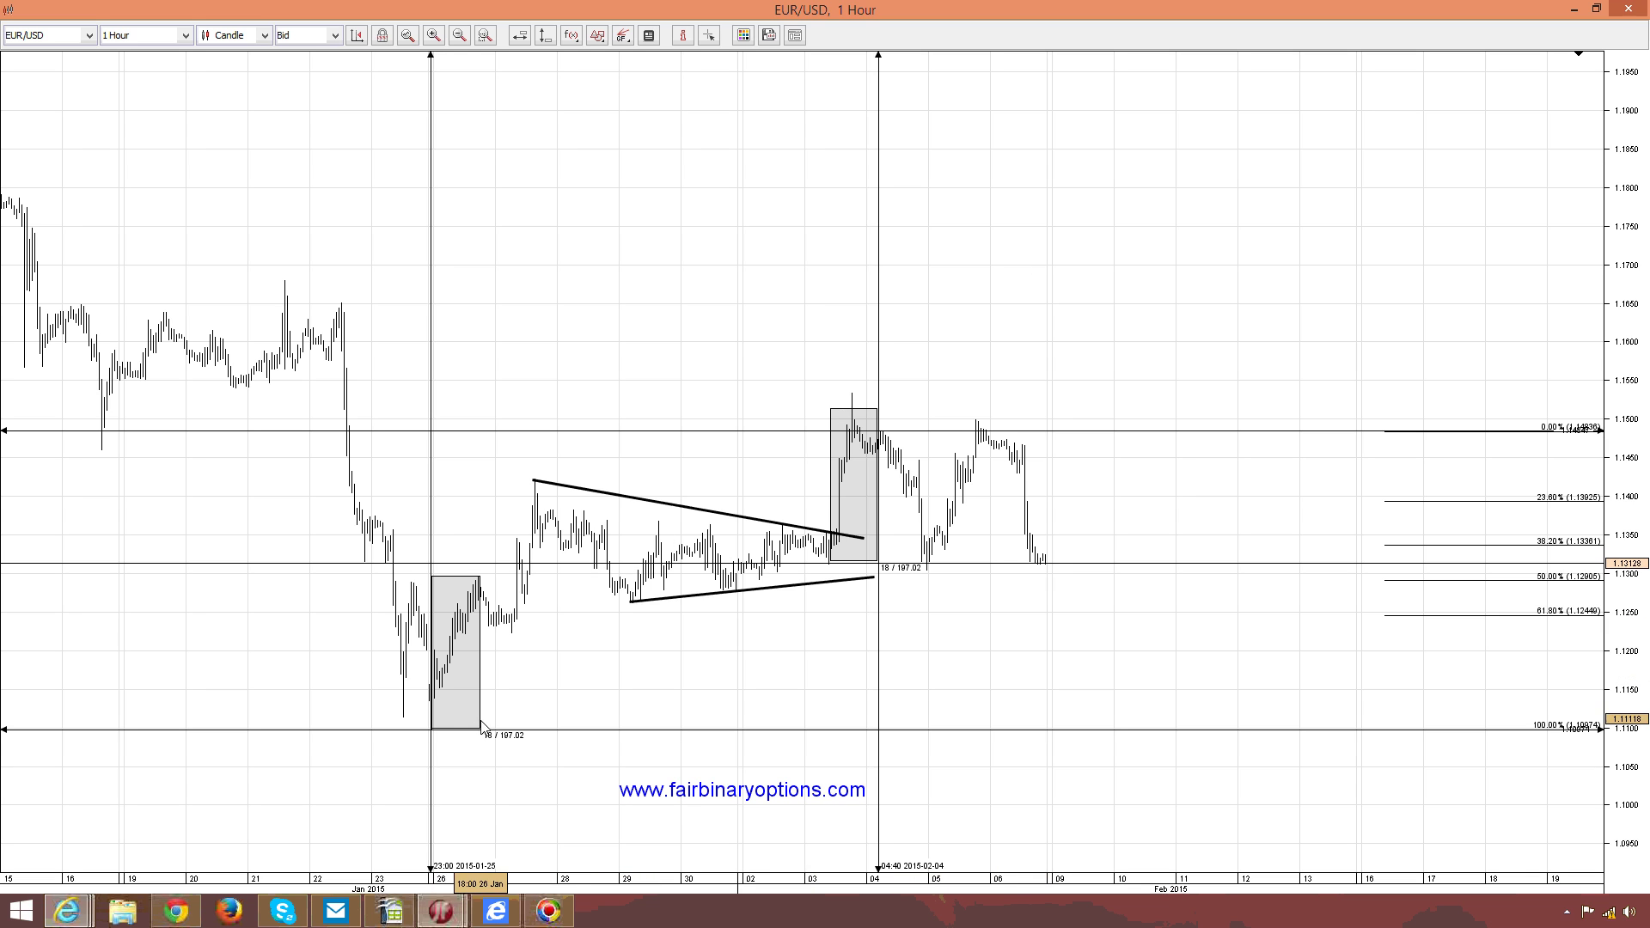
Add a blue size 24 text label "a" above the 3 February peak
click(597, 36)
click(625, 341)
click(864, 379)
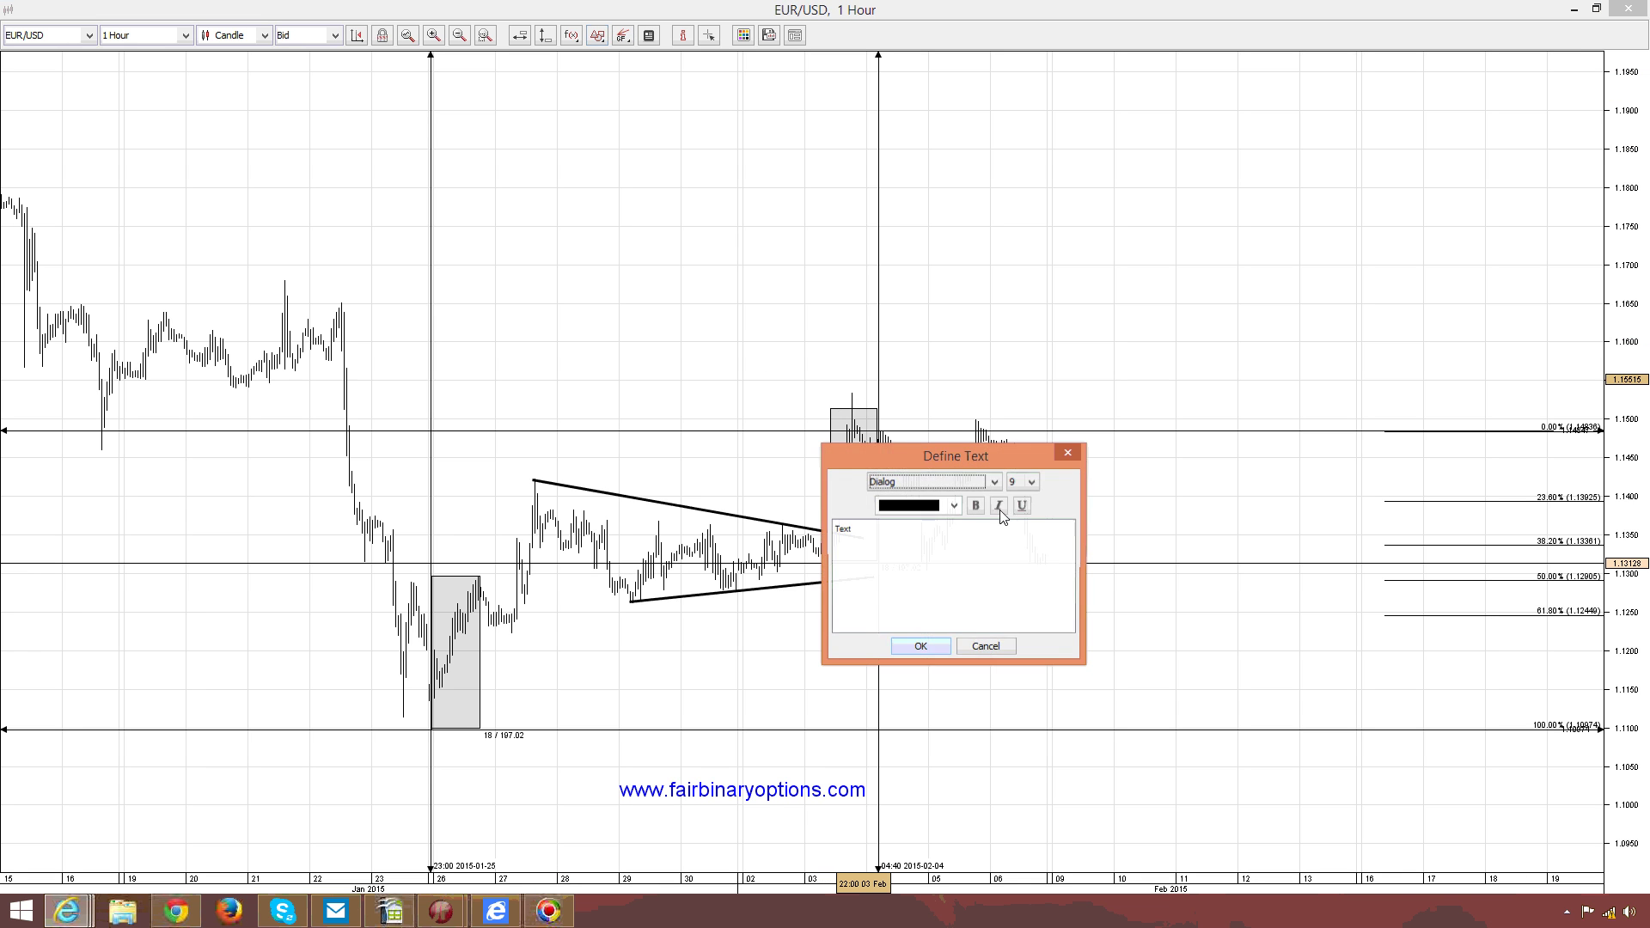
click(1030, 482)
click(1019, 591)
click(953, 506)
click(912, 540)
click(916, 647)
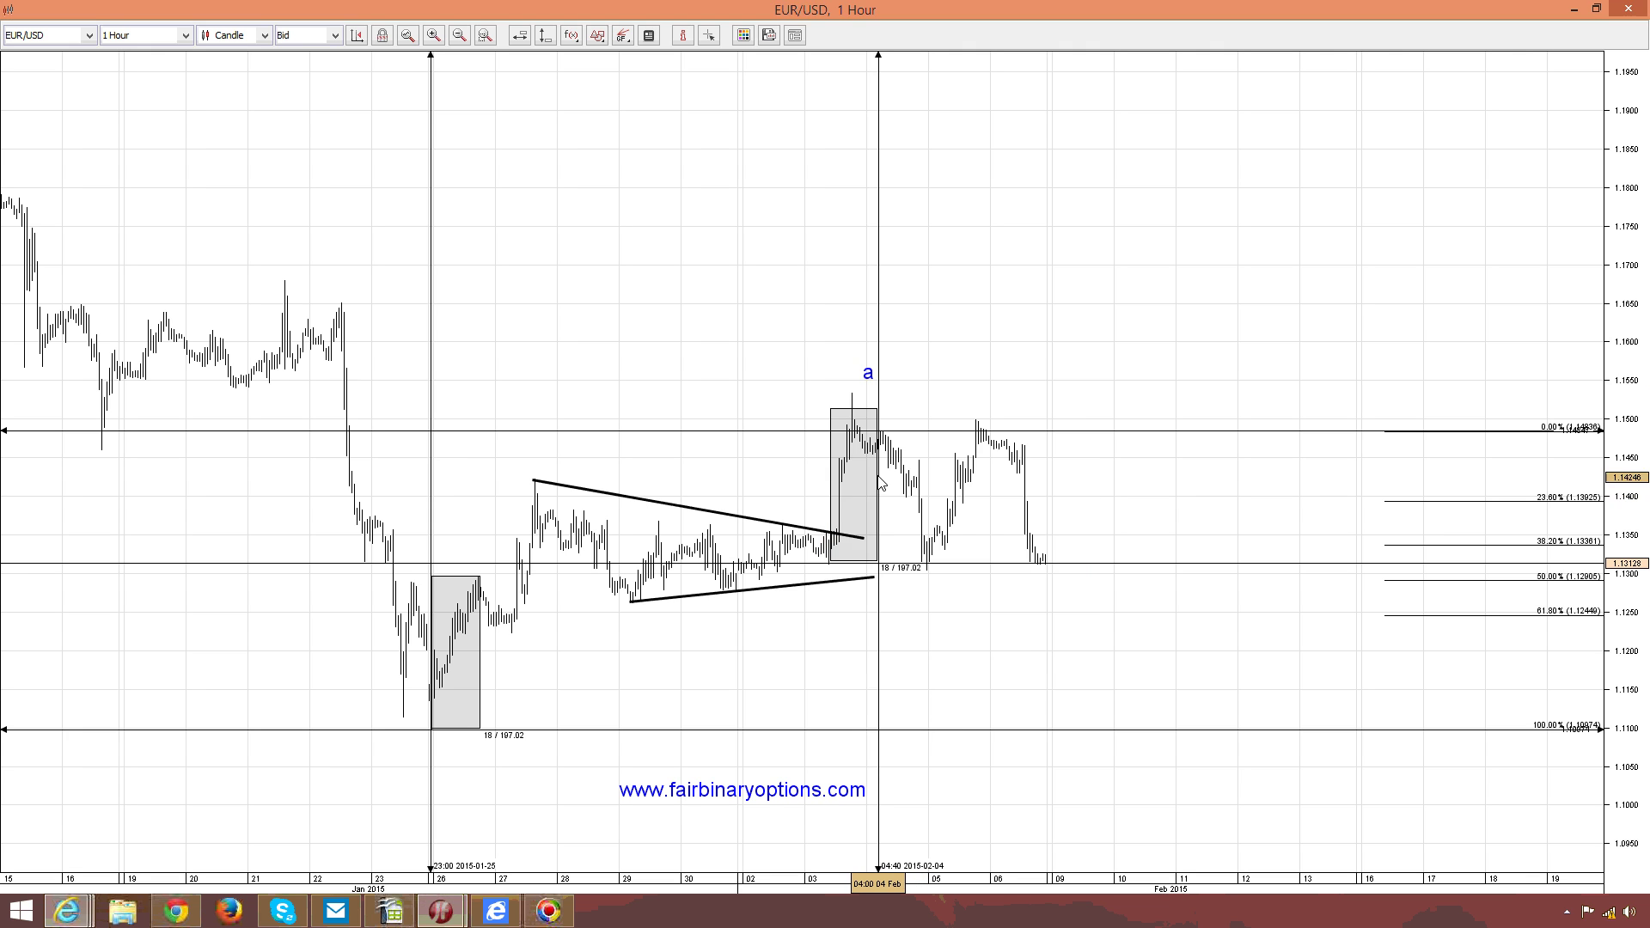
Clone the "a" label, place the copy near 1.1225 around 11 February, and change its text to "b"
right_click(866, 373)
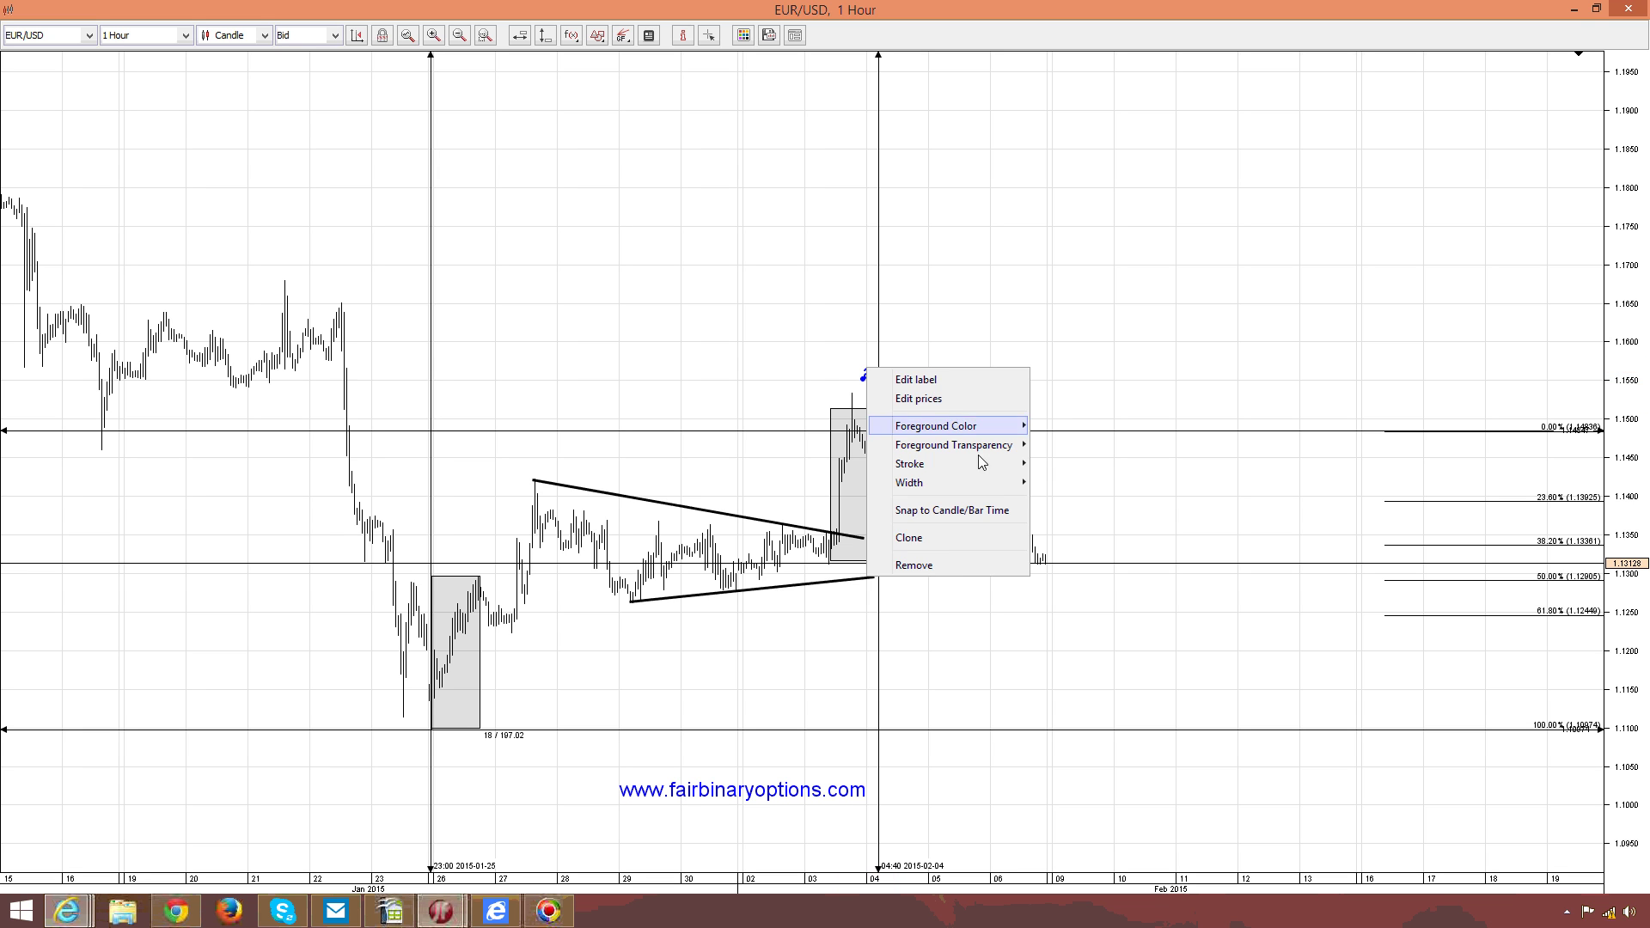
click(947, 541)
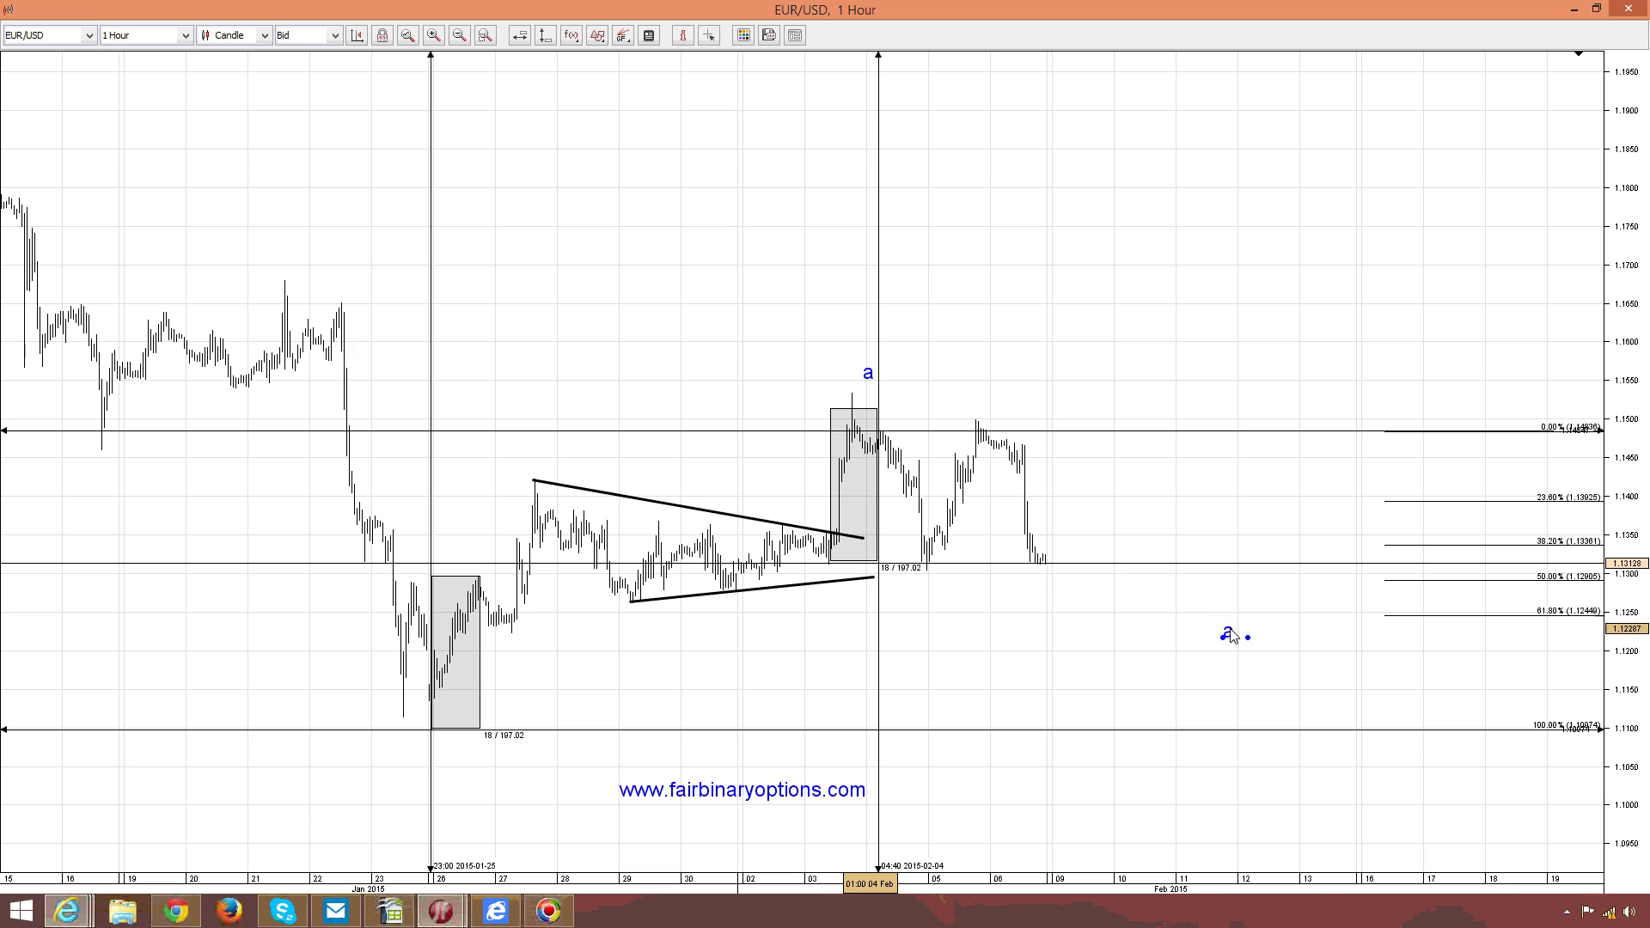
right_click(1234, 625)
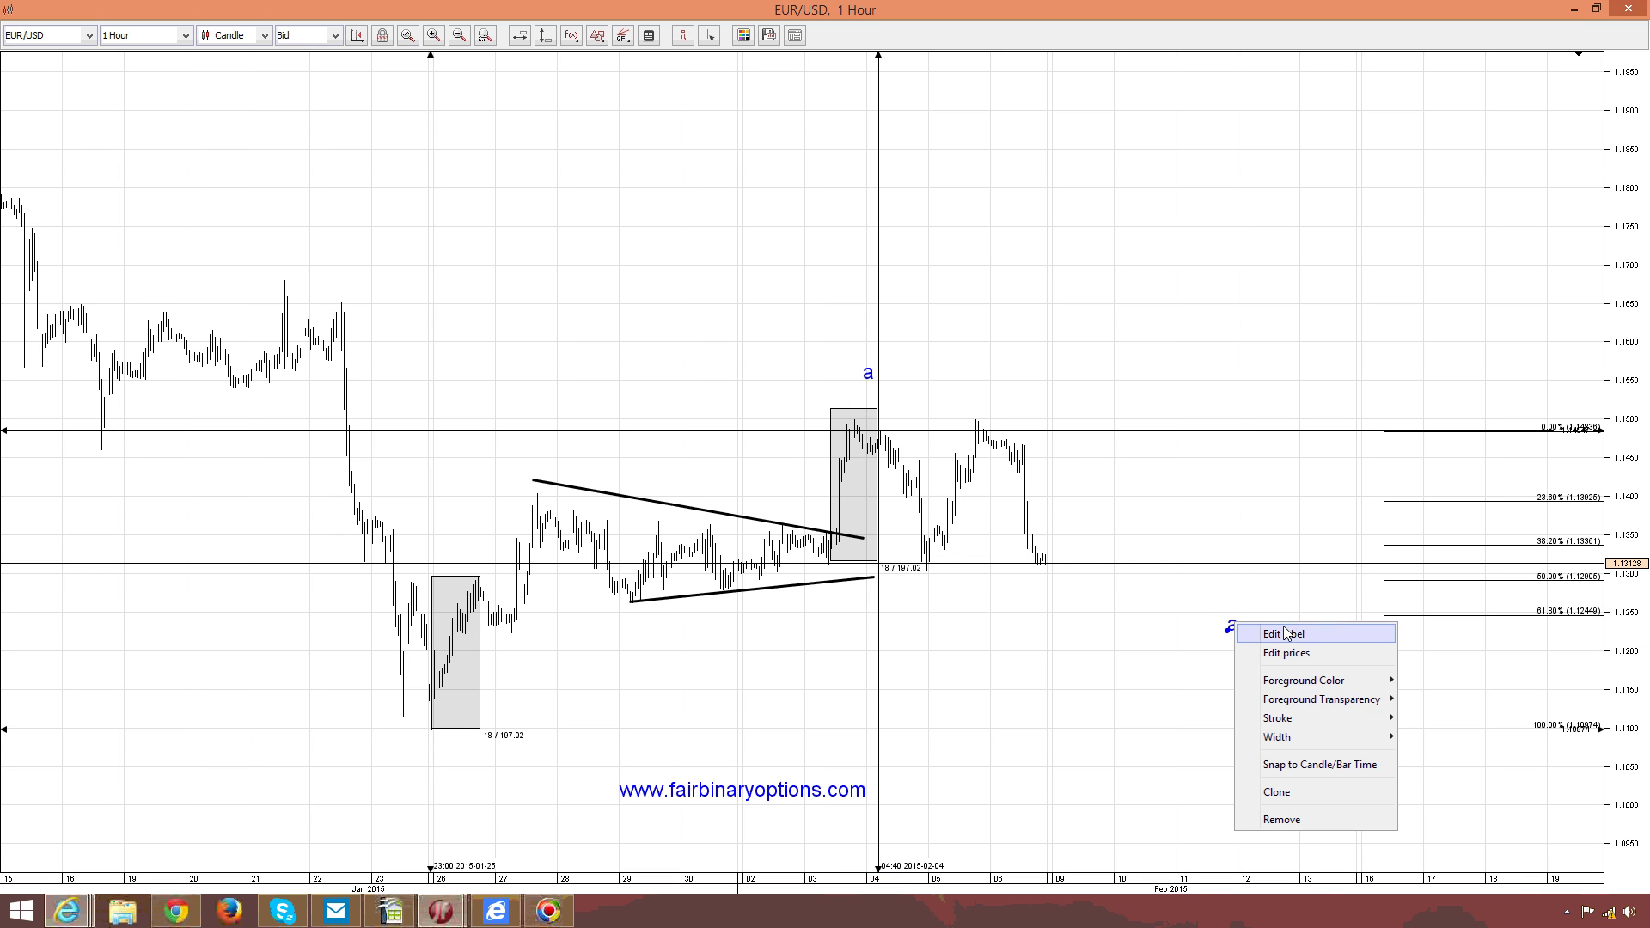
click(1286, 633)
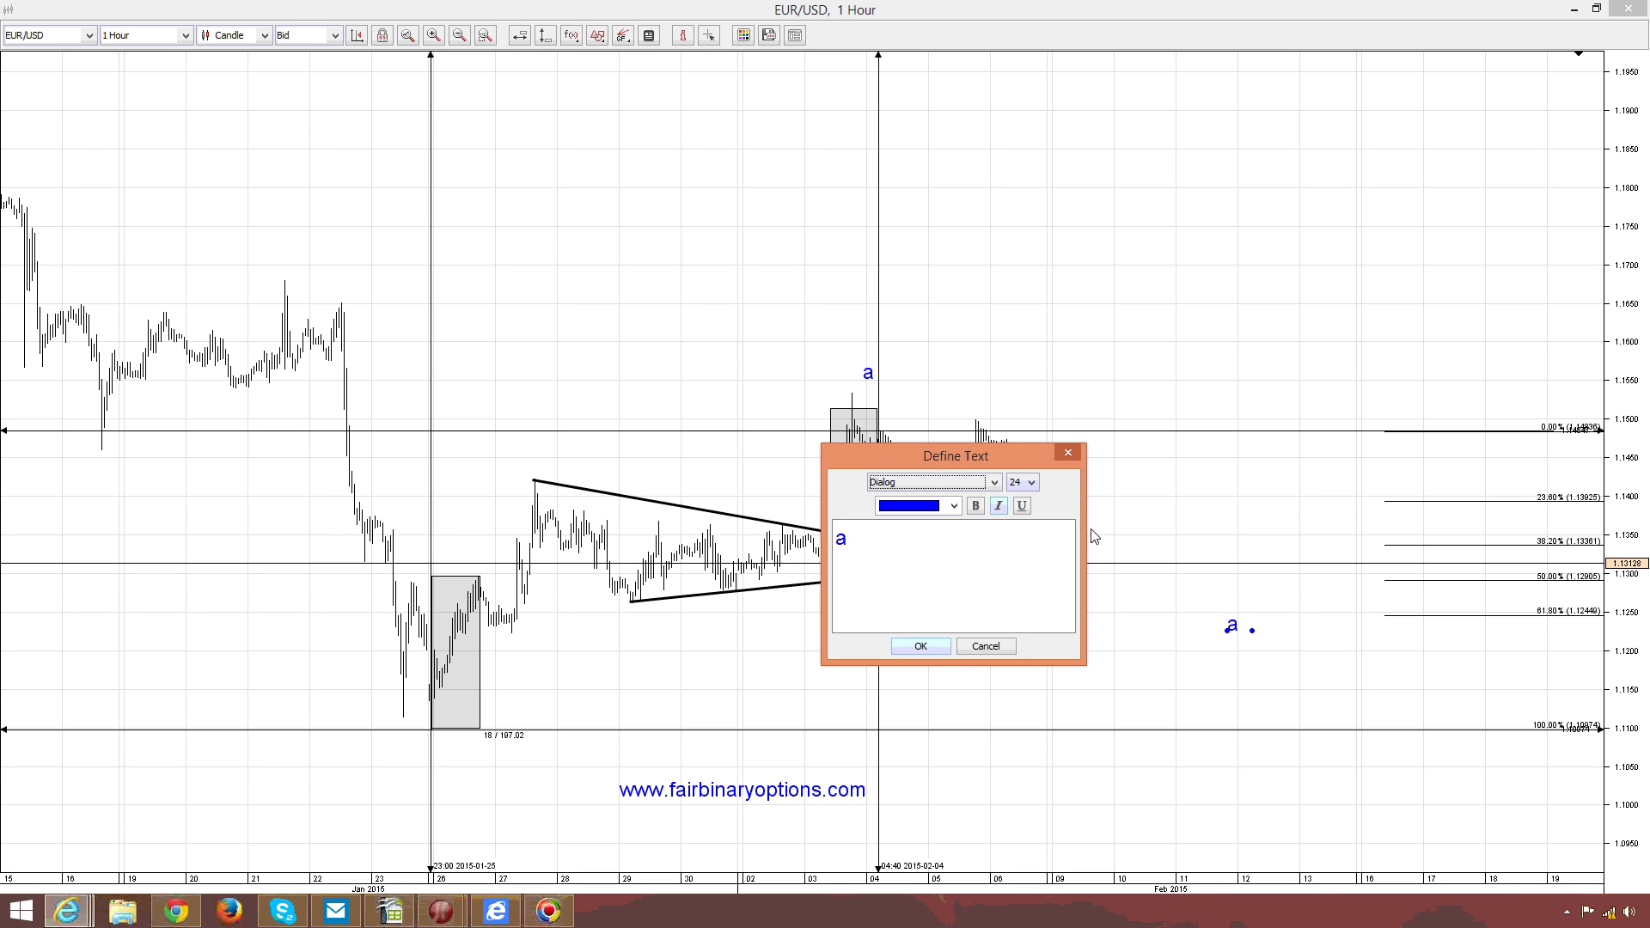
drag(1020, 529, 537, 487)
text(b)
click(916, 646)
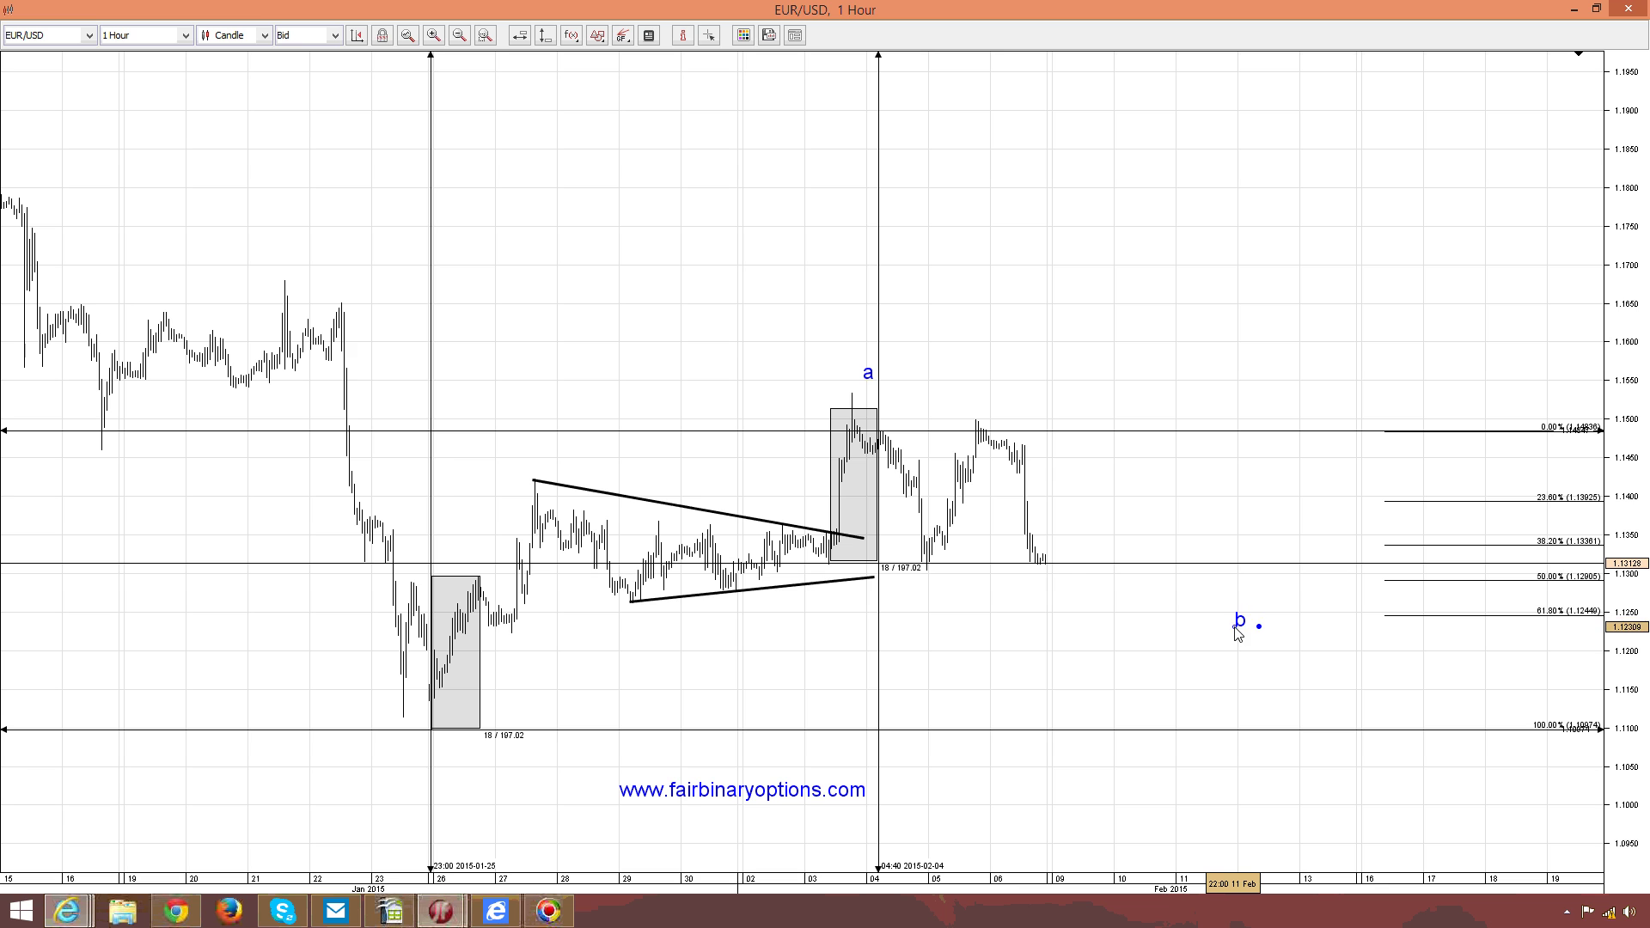
Draw a flat rectangle about 186 bars by 37 pips below the 61.8% retracement level and move the "b" label into it
click(597, 35)
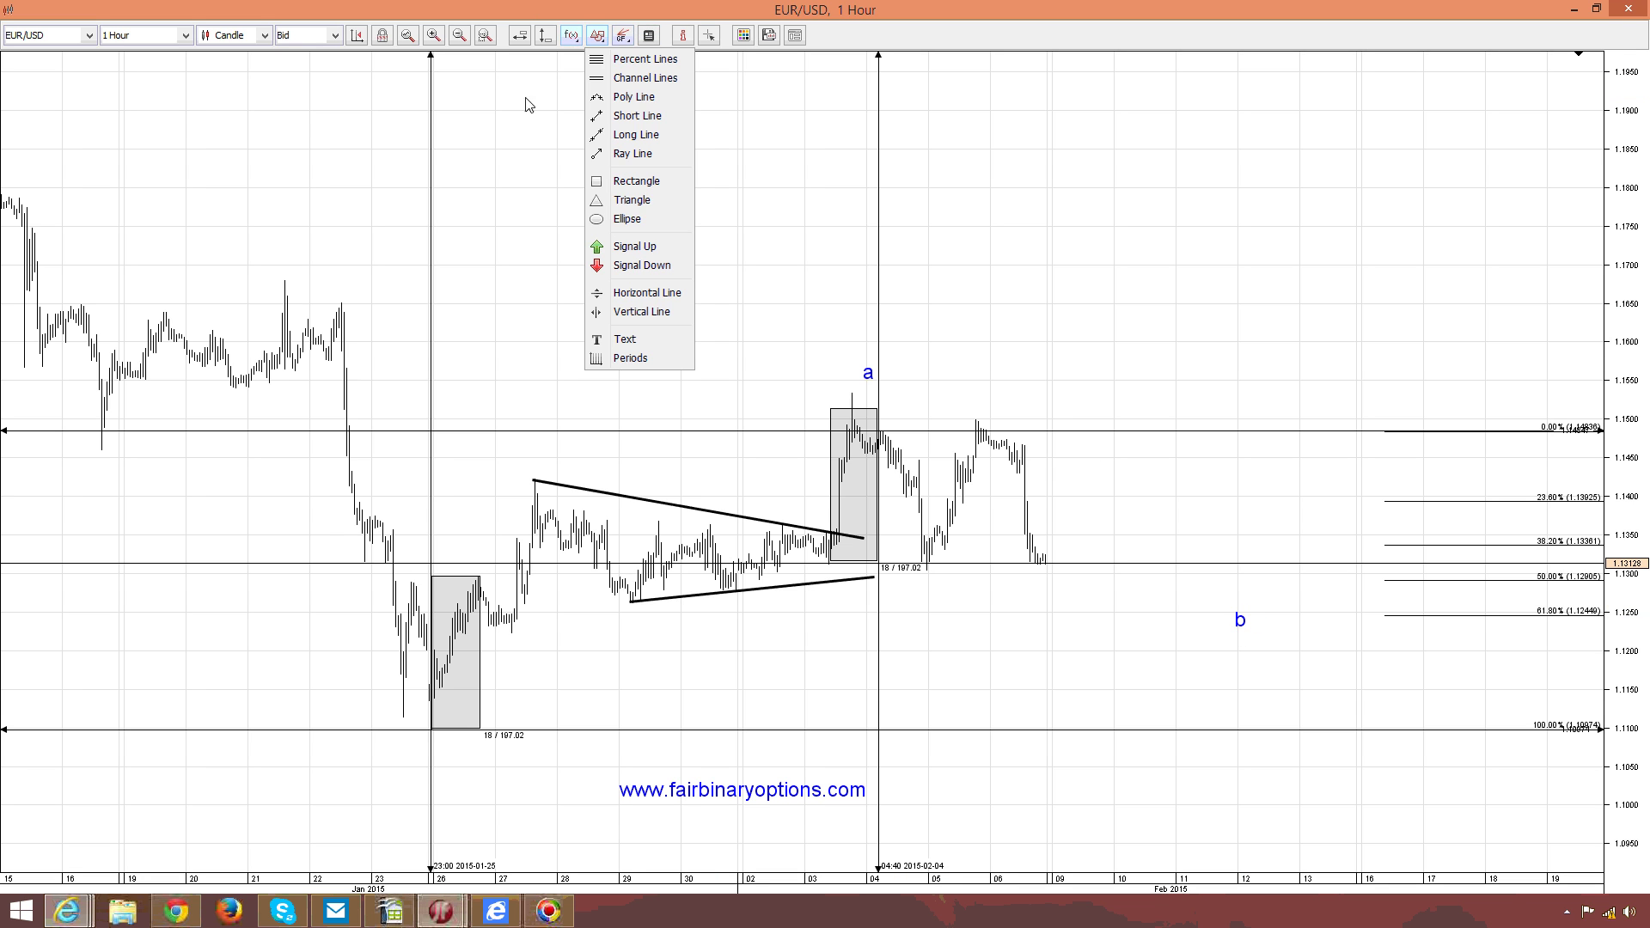
click(638, 175)
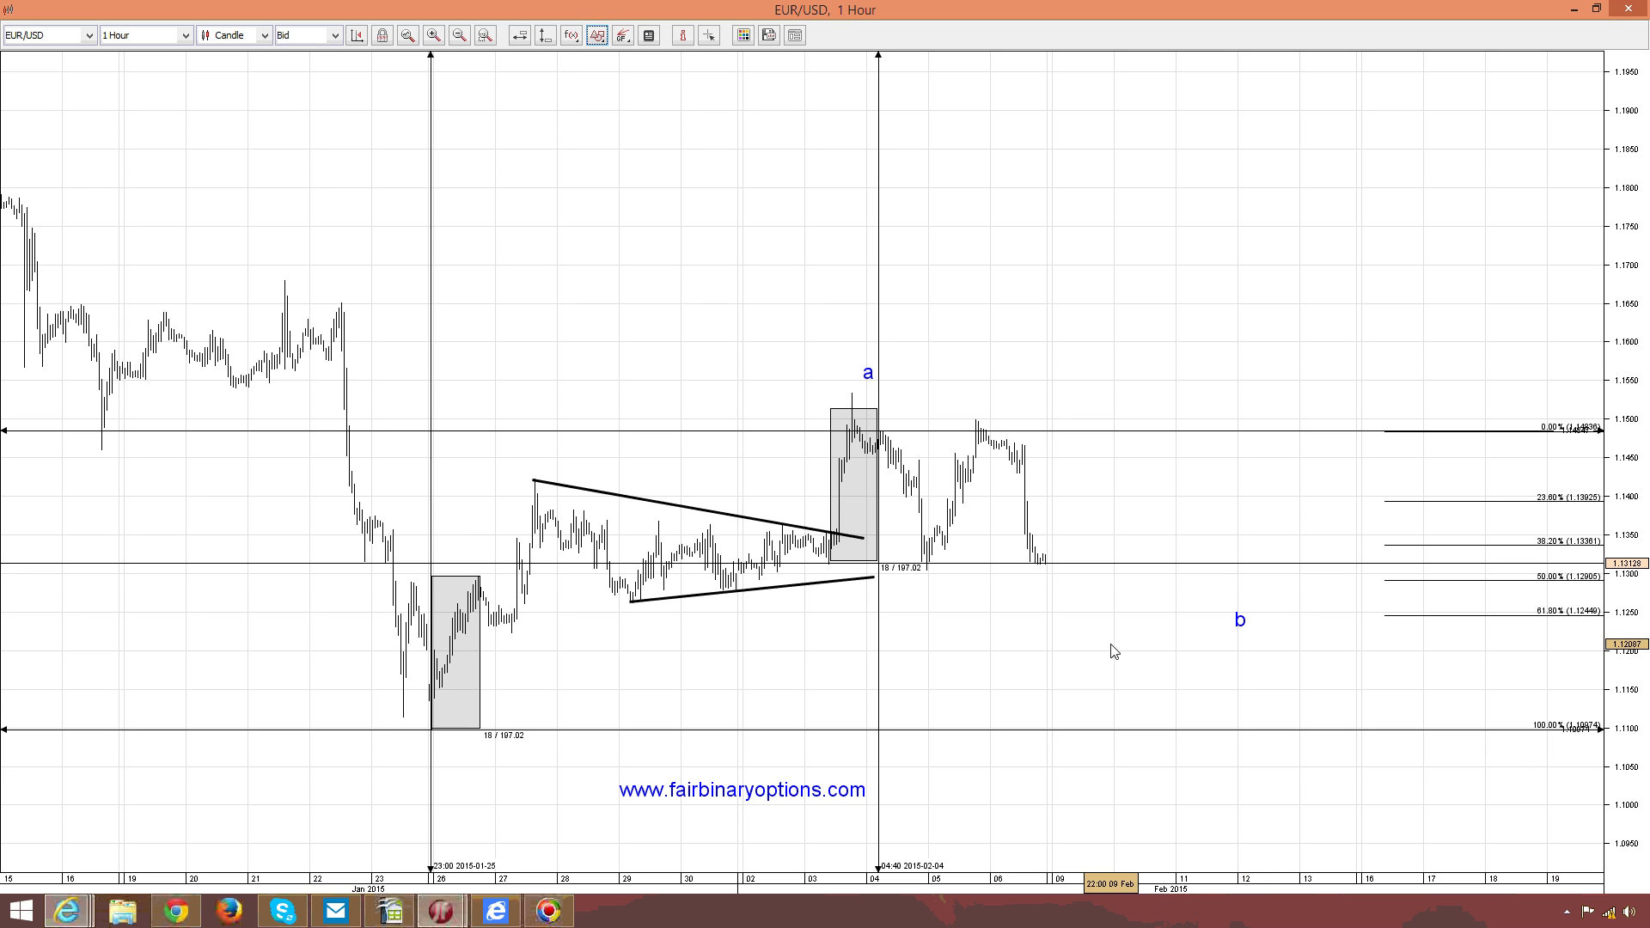
mouse_move(1101, 638)
mouse_down()
mouse_move(1584, 643)
mouse_move(1582, 666)
mouse_up()
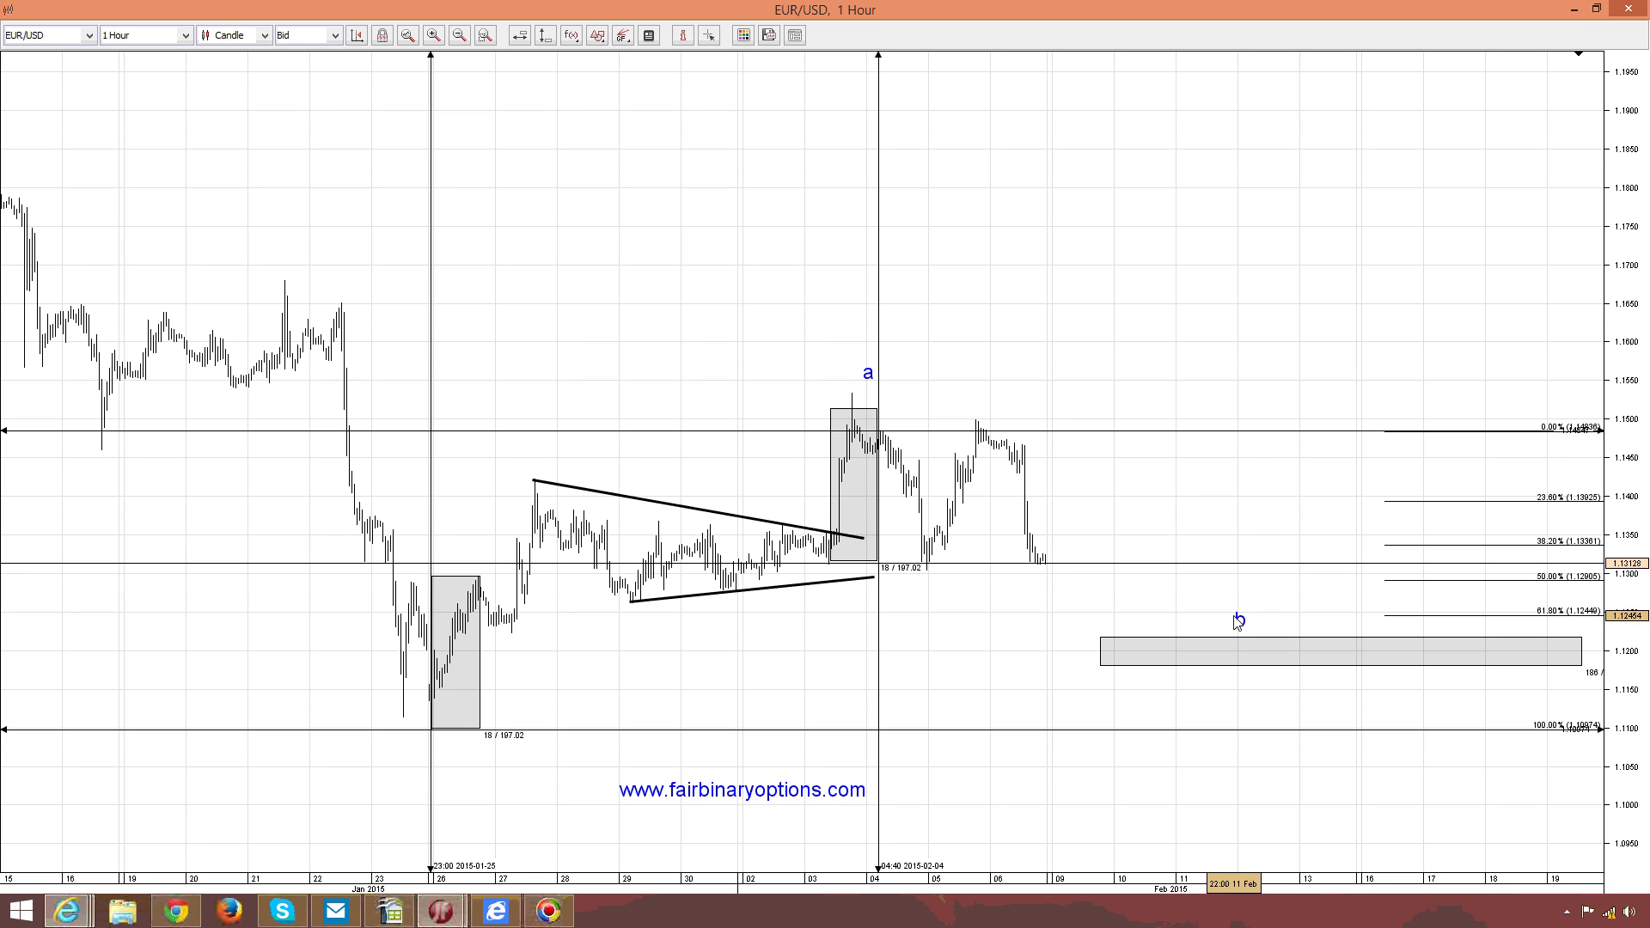
drag(1238, 621, 1229, 645)
Clone the "b" label, change the copy's text to "c", and place it near 1.1555 around 16 February
right_click(1229, 643)
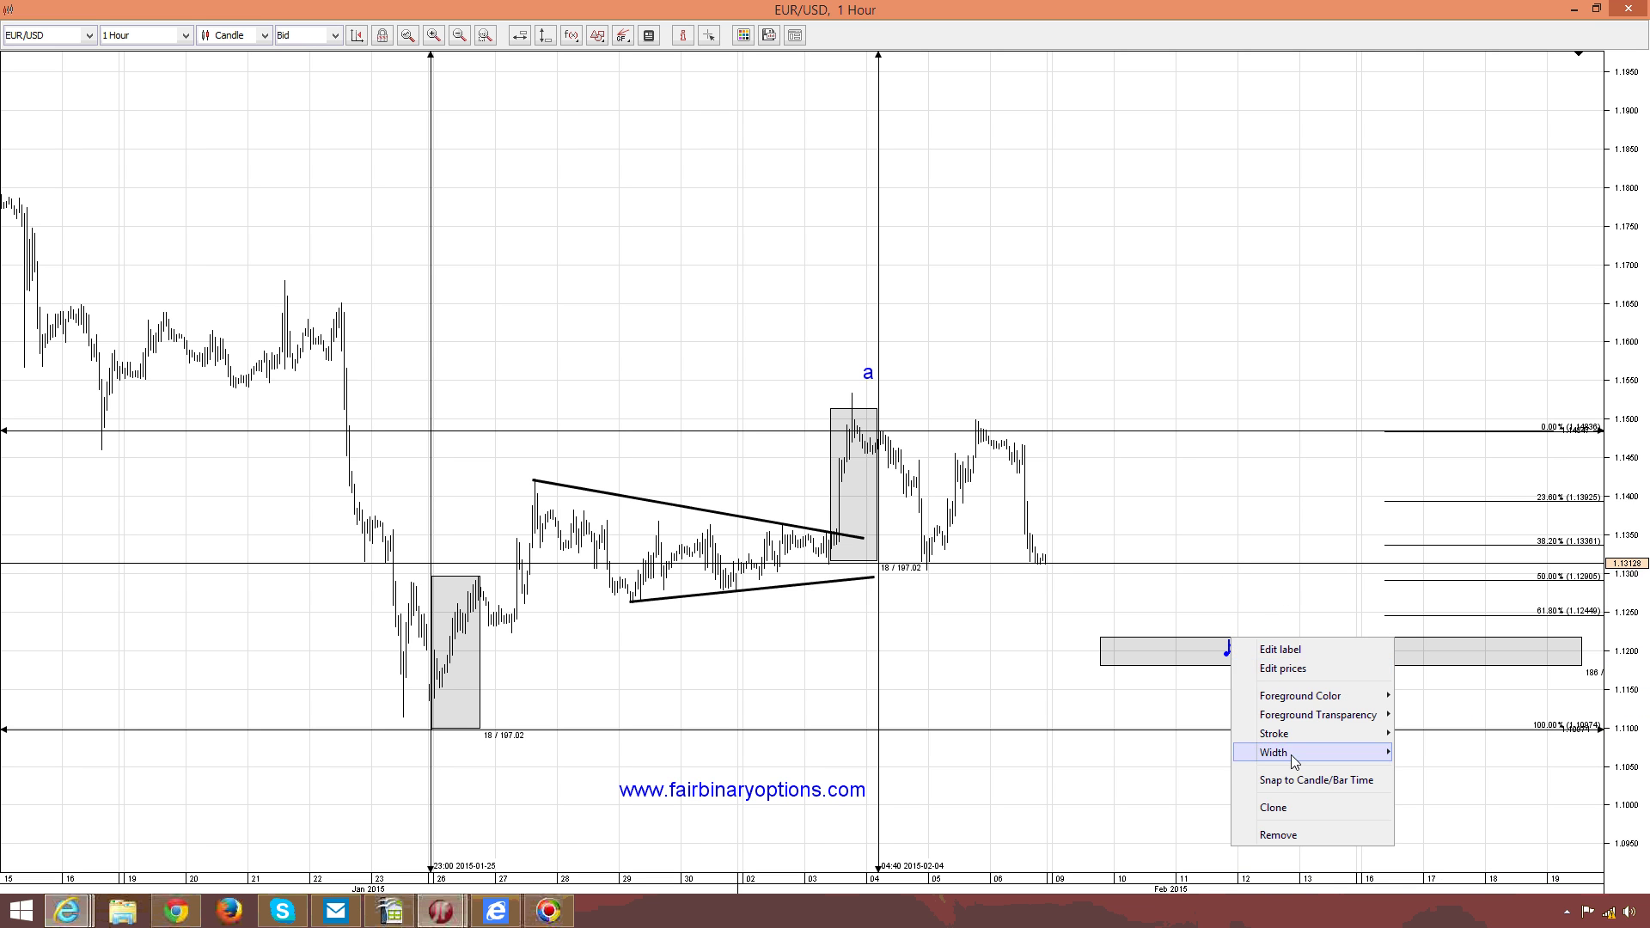
click(1281, 807)
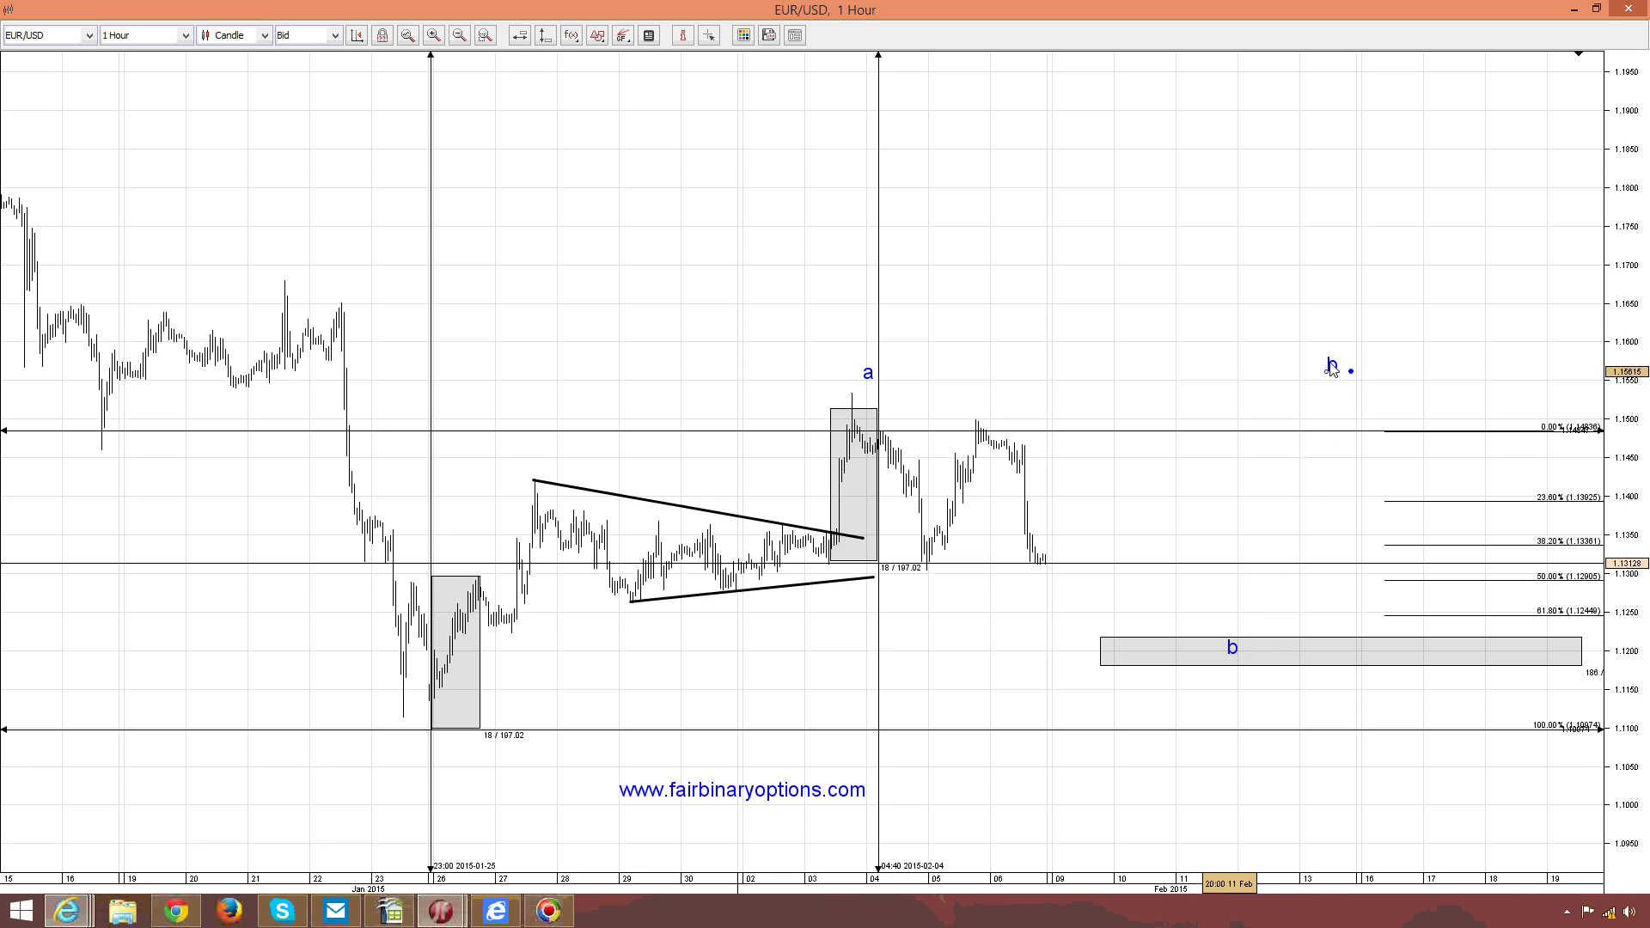
click(1343, 365)
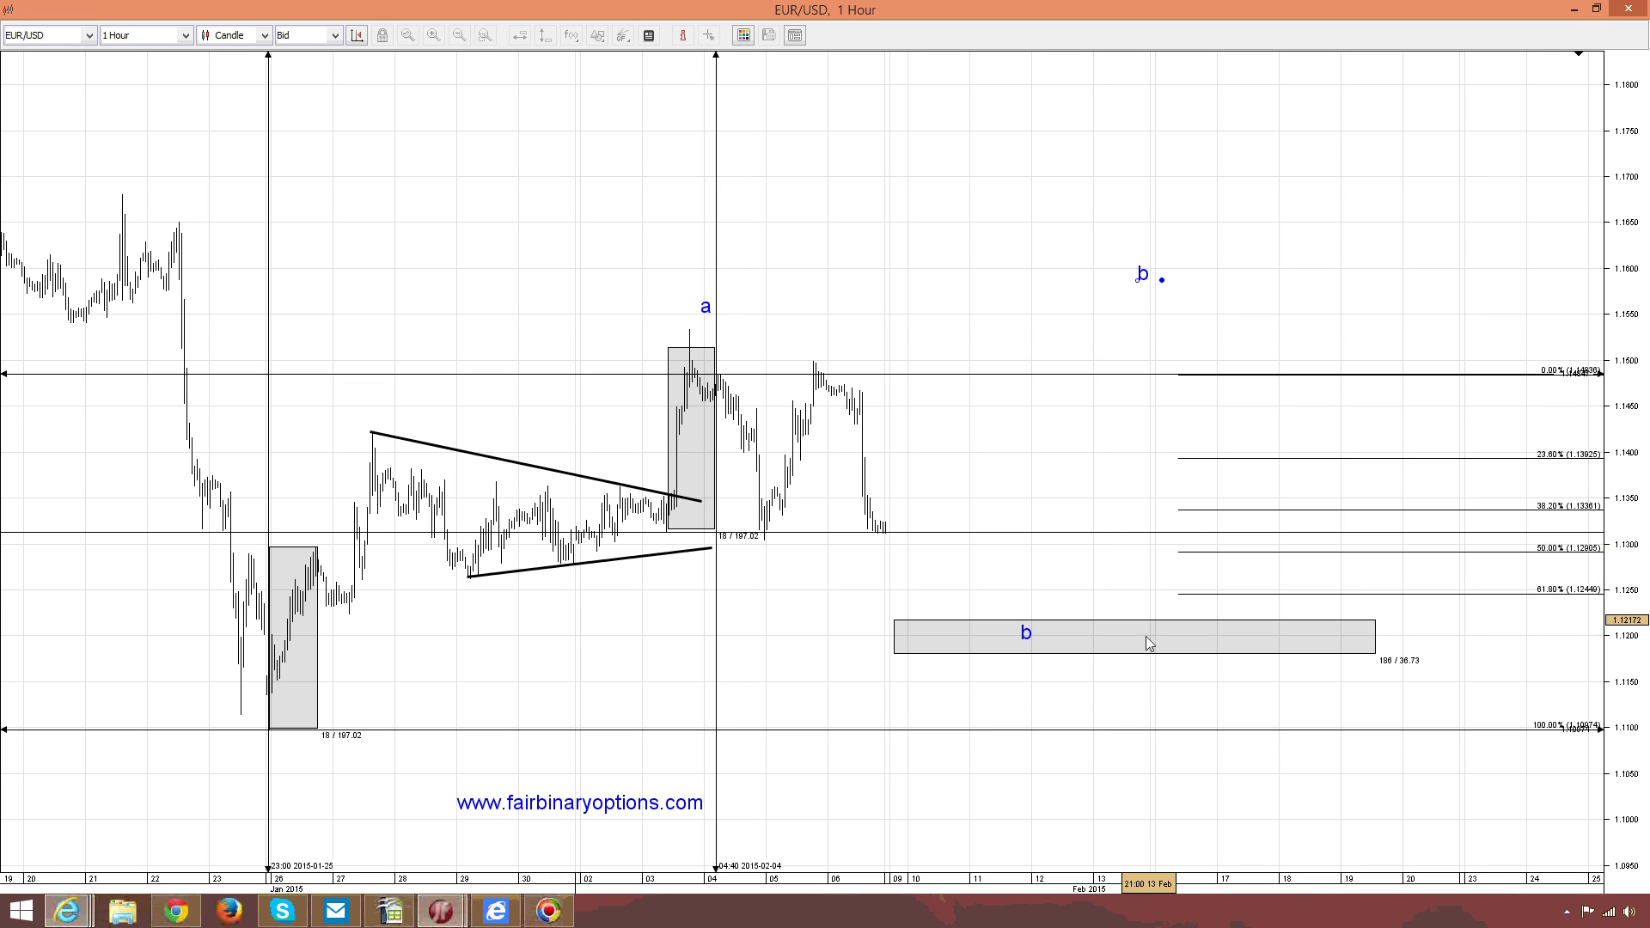
right_click(1144, 275)
click(1183, 307)
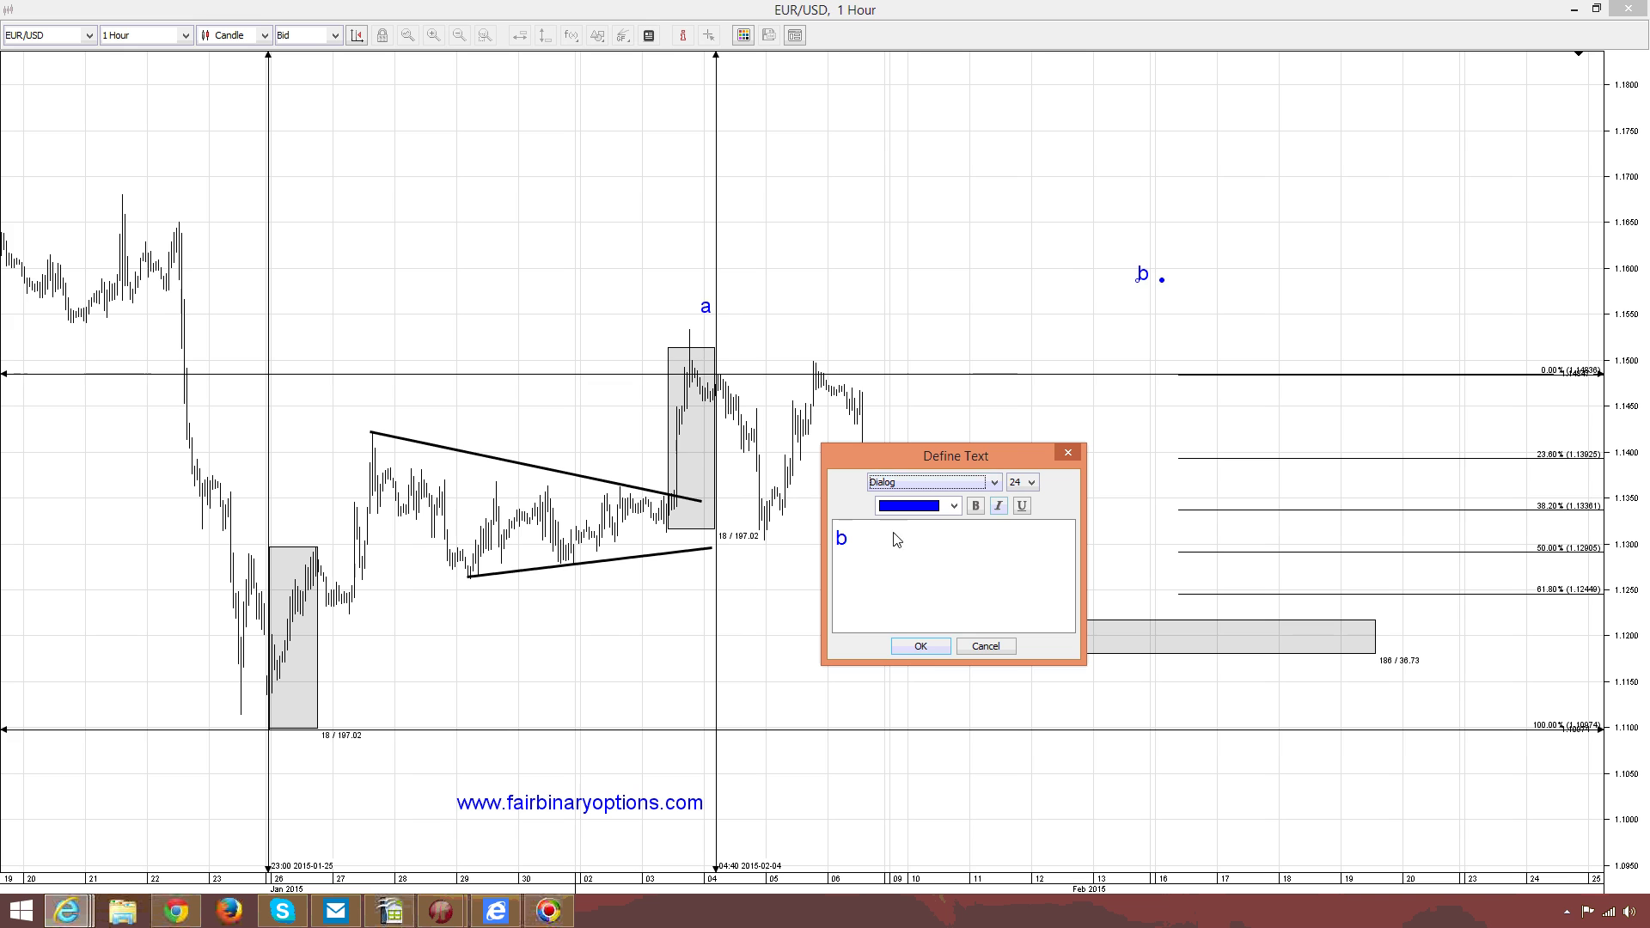
text(c)
click(920, 646)
drag(1188, 274, 1244, 314)
right_click(1242, 314)
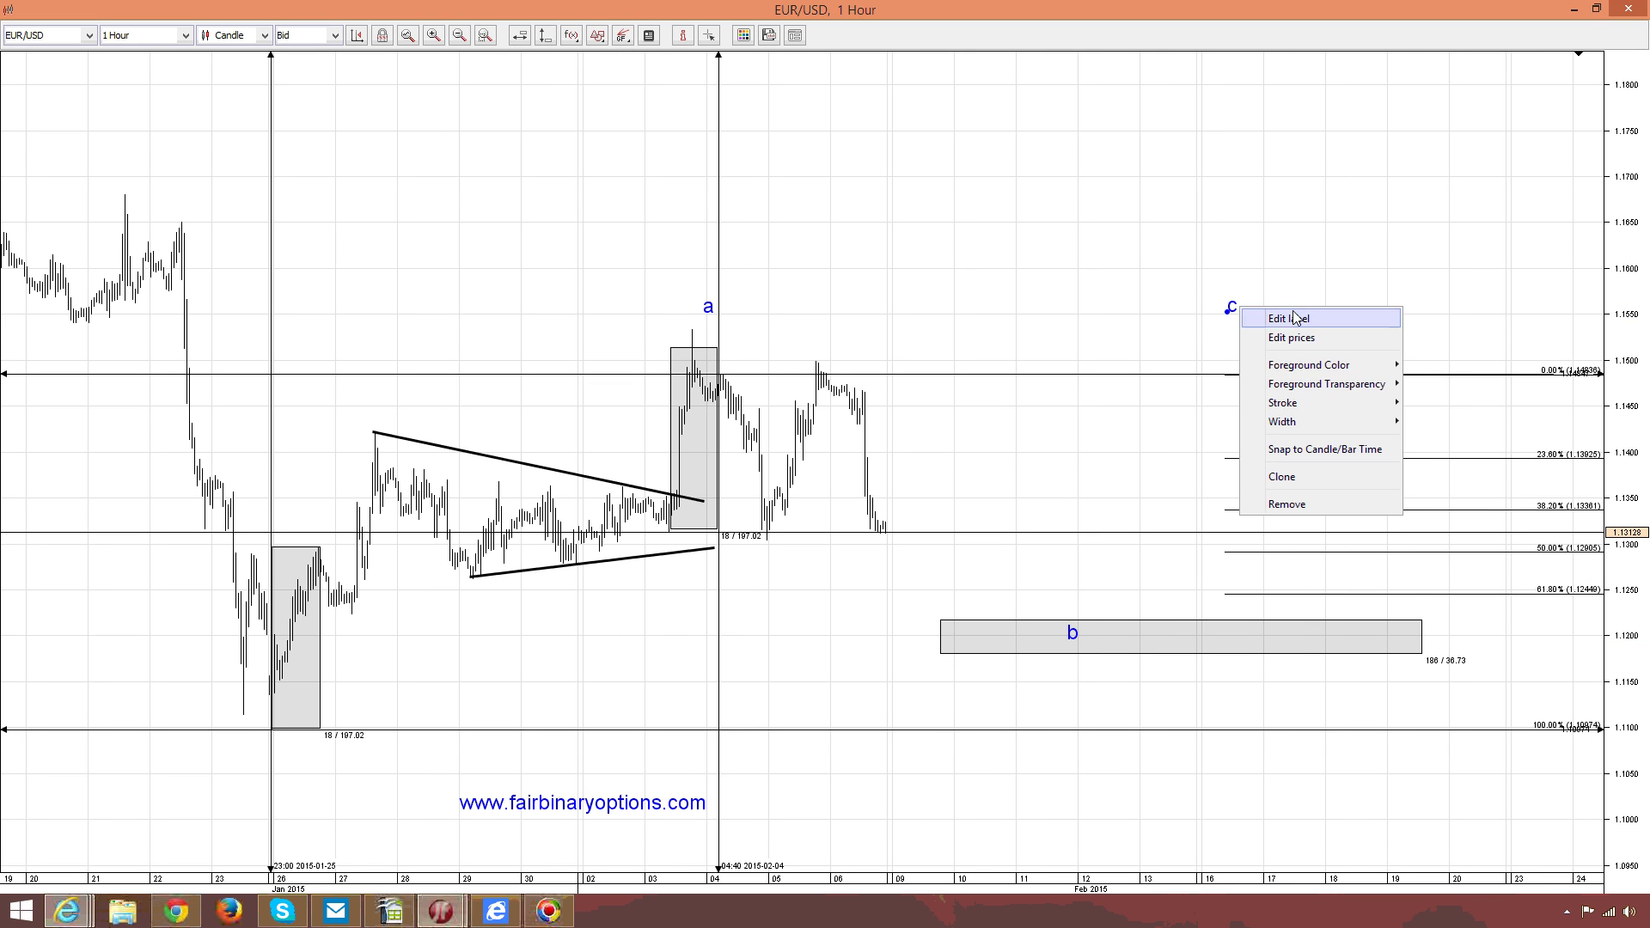
click(1246, 322)
click(1066, 454)
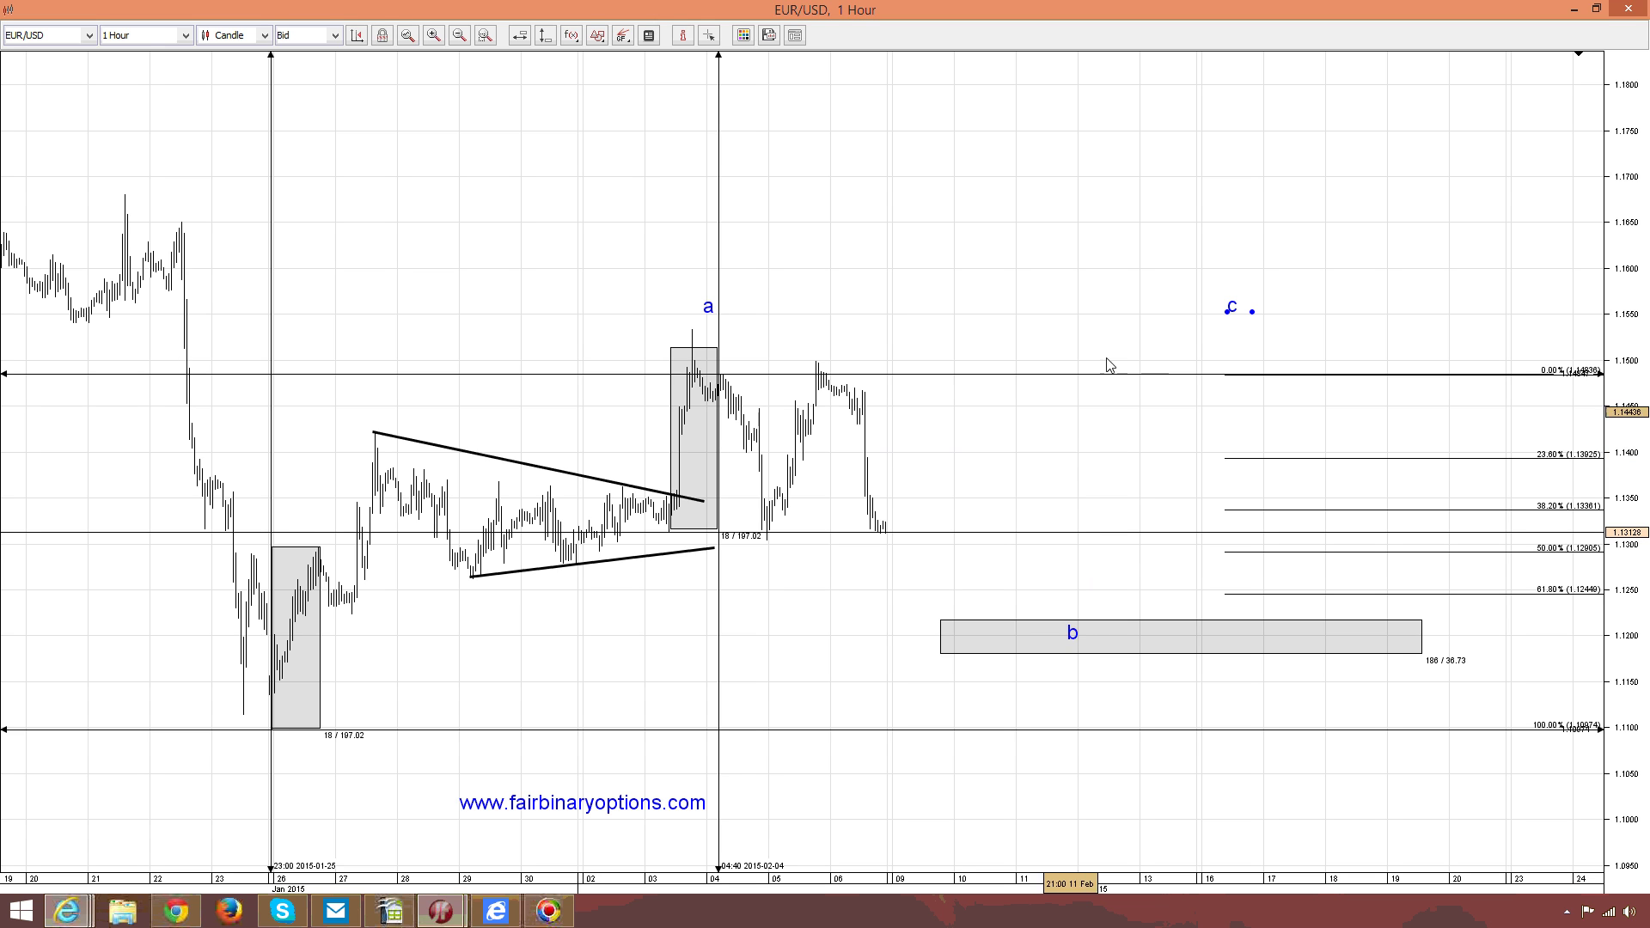
Clone the "c" label and place the copy just above the original
right_click(1238, 308)
click(1283, 470)
drag(1237, 312, 1242, 288)
Change the upper "c" label's text to a capital "A" and its color to red
right_click(1242, 288)
click(1312, 300)
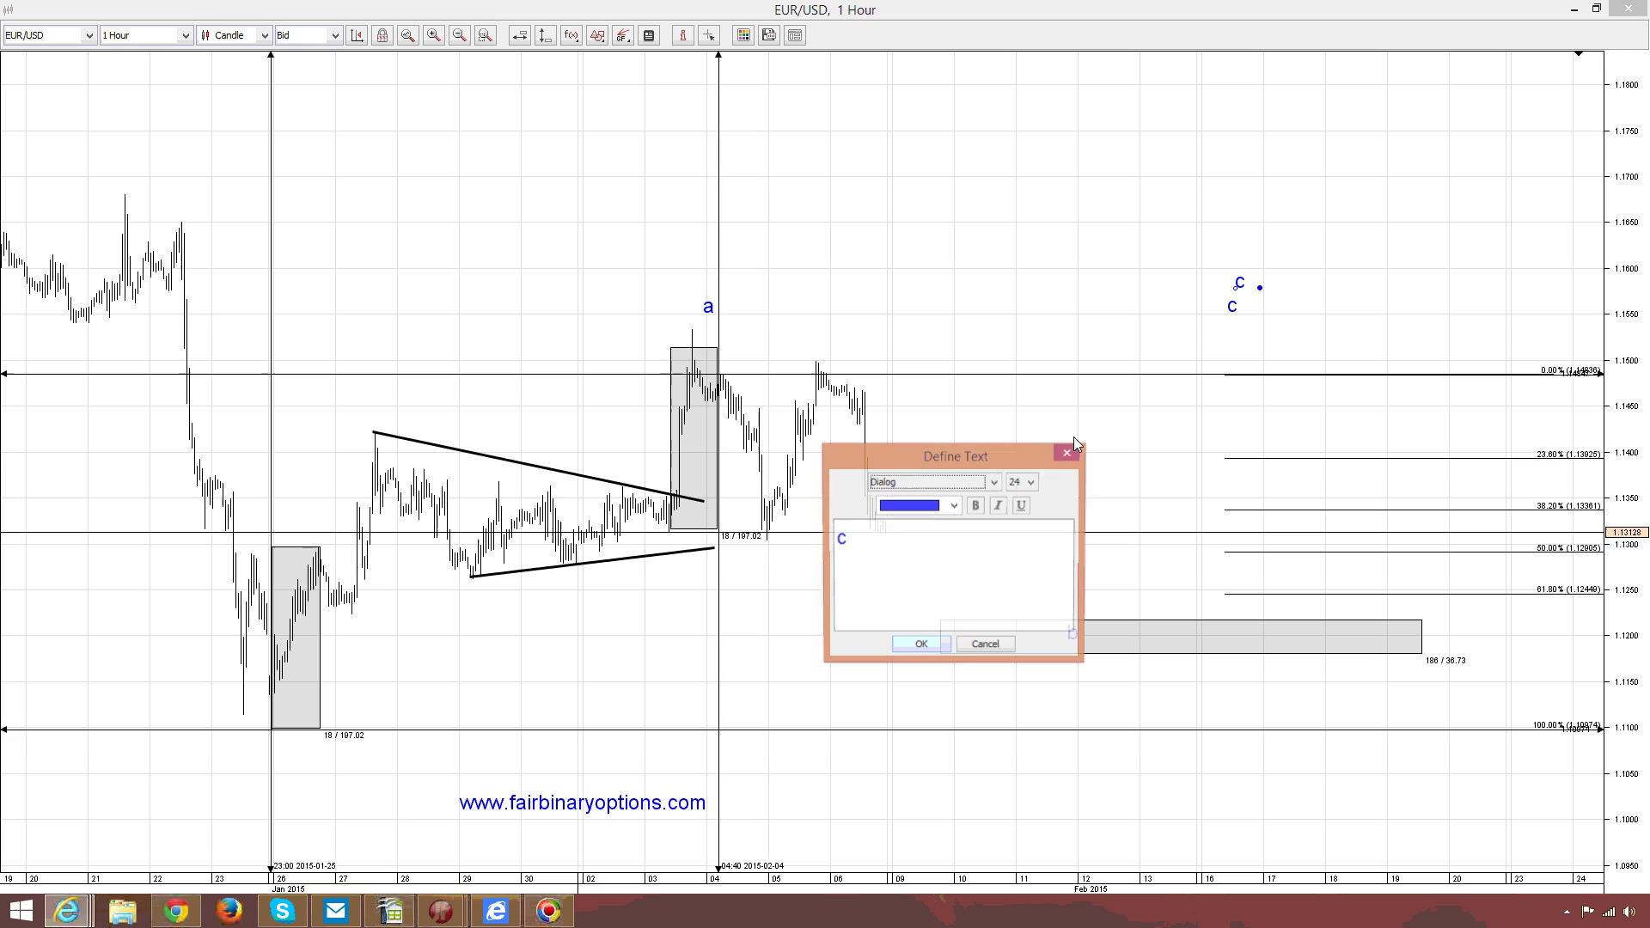
text(A)
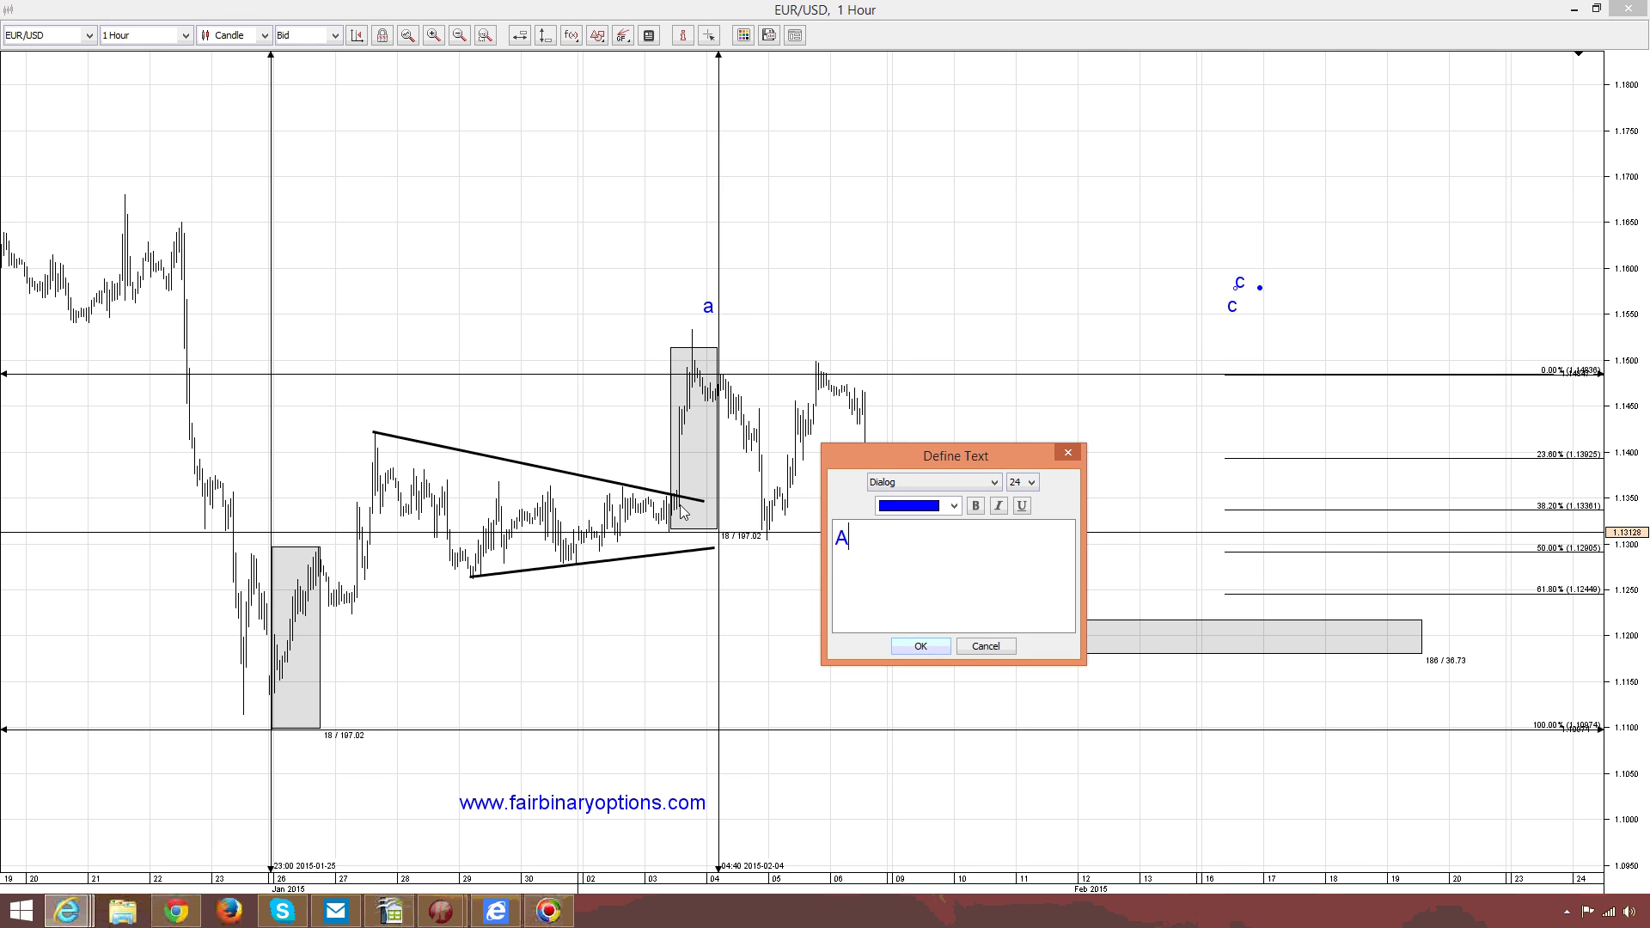
click(1032, 483)
click(1031, 483)
click(954, 507)
click(955, 508)
click(954, 507)
click(938, 630)
click(921, 647)
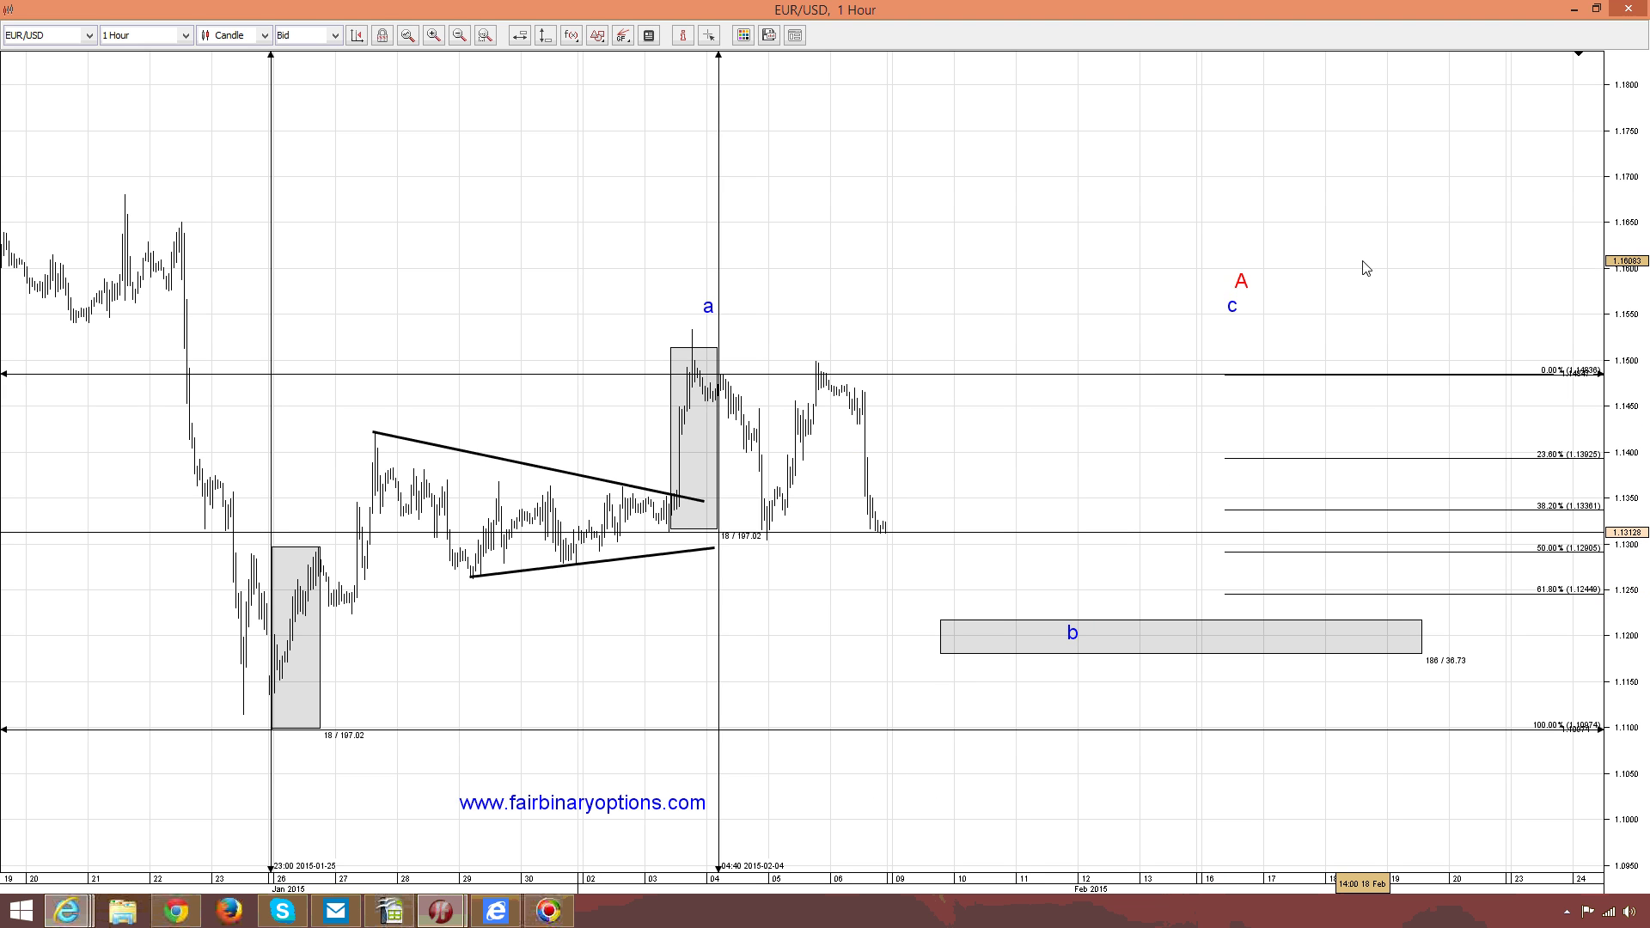
Draw a poly line from the last price bar near 1.1320 down into the "b" rectangle and up to about 1.1565 beside the "c" label
click(604, 39)
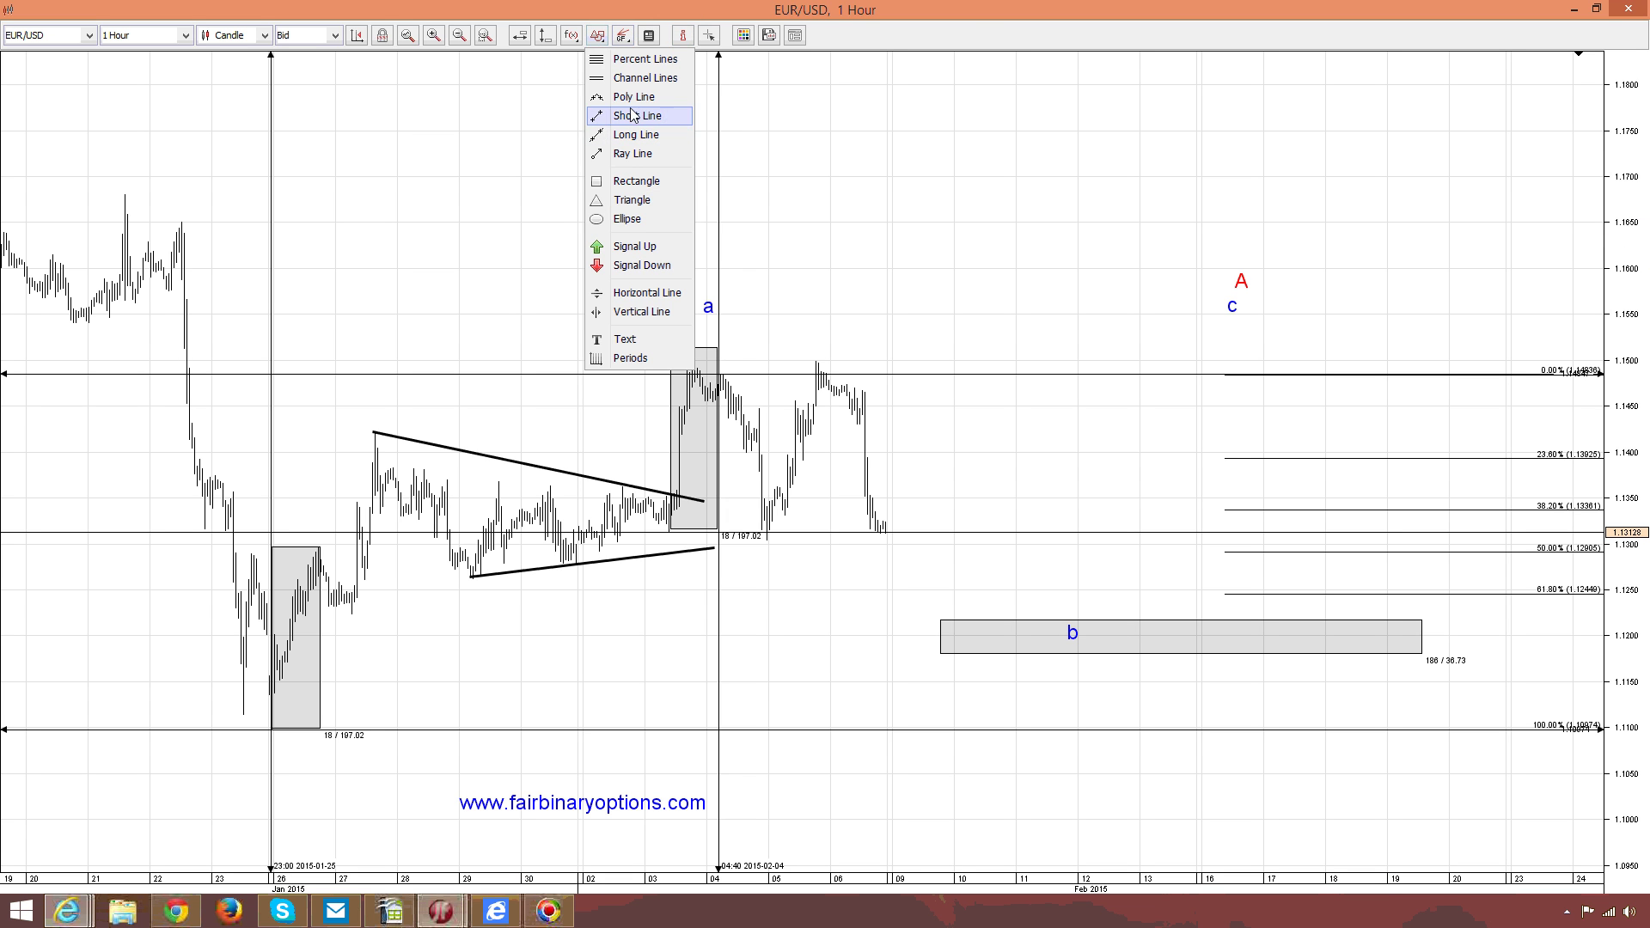
click(612, 99)
click(909, 525)
click(1009, 642)
click(1184, 302)
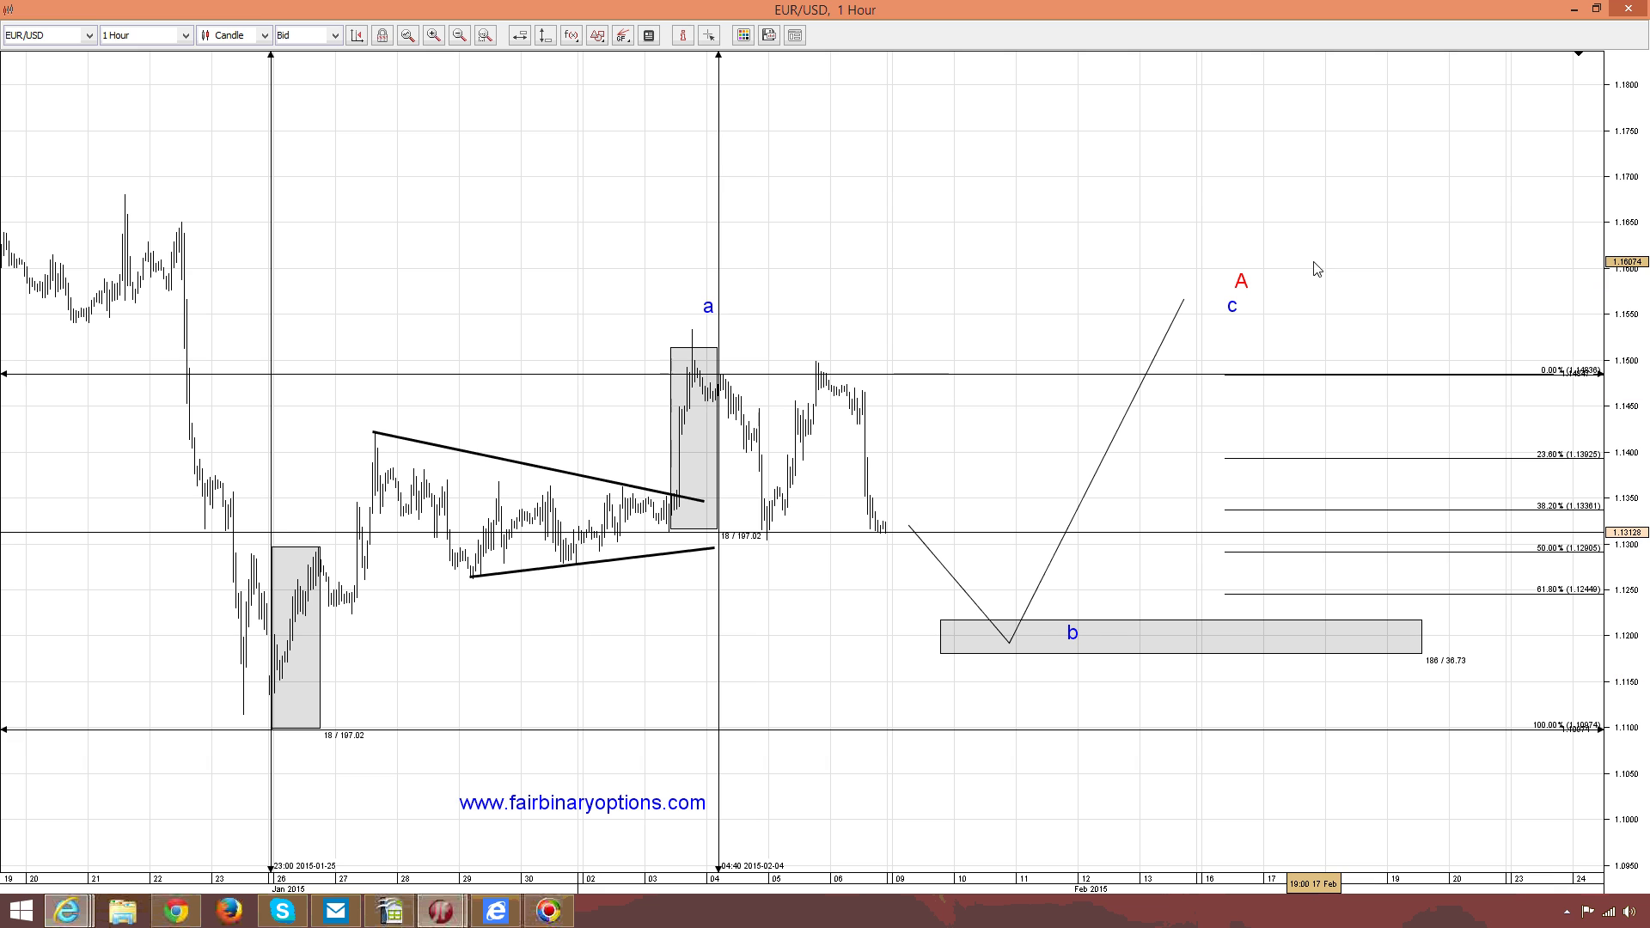
Place a Signal Down arrow above the last price bar and a Signal Up arrow below the poly line's low point
click(597, 35)
click(642, 264)
click(896, 498)
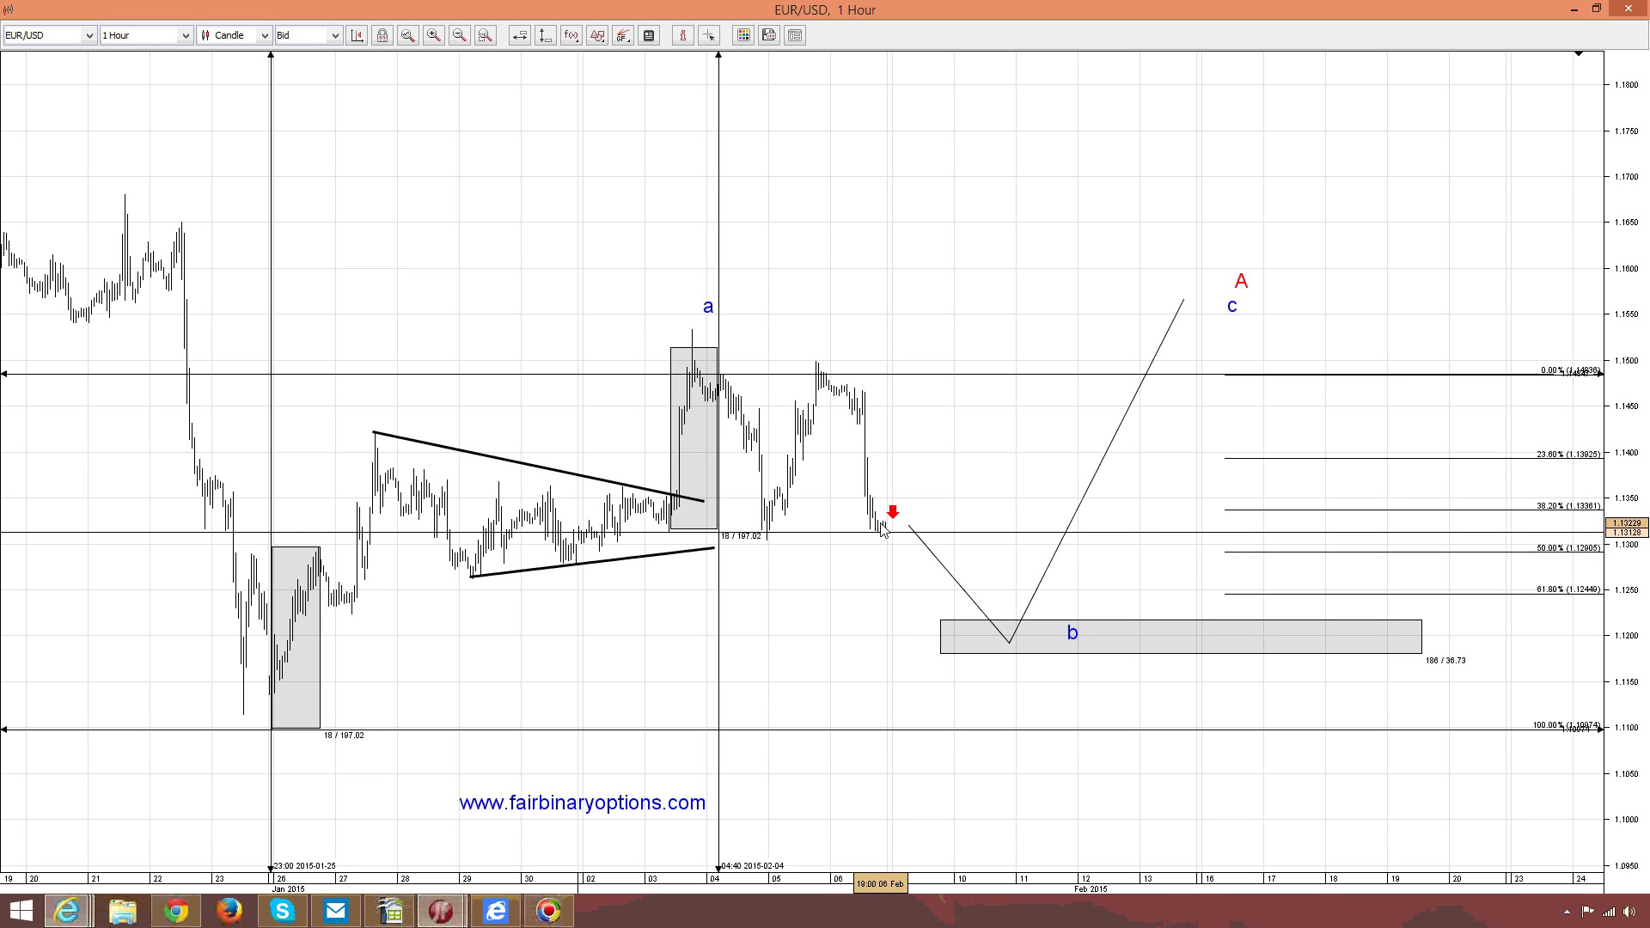
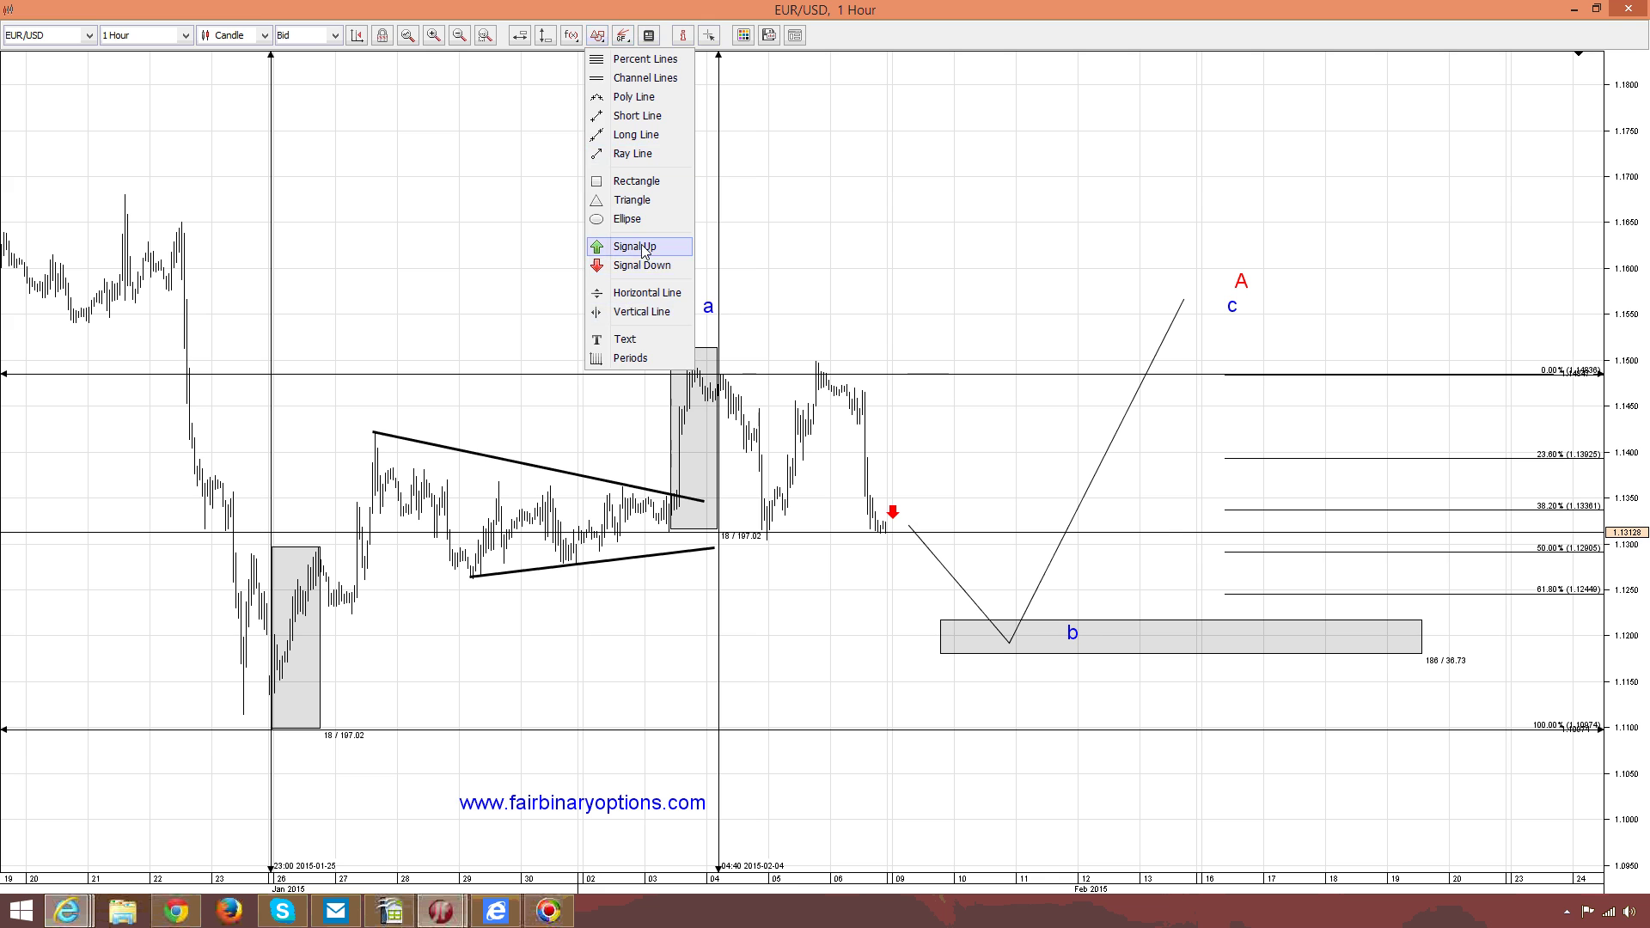
click(1016, 657)
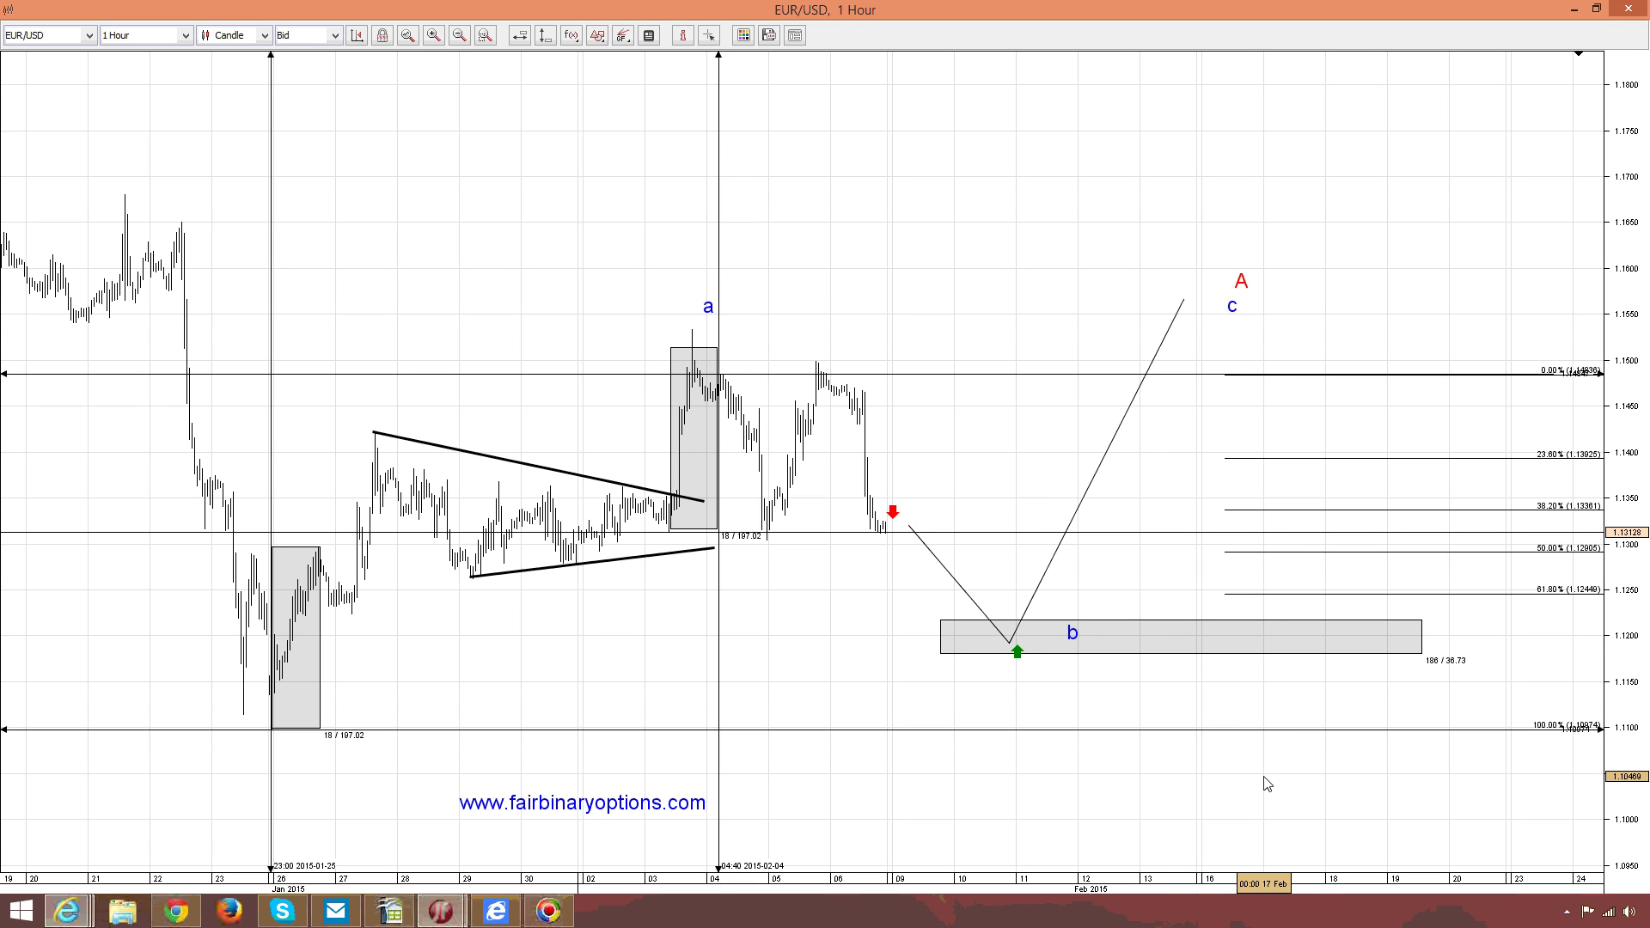
Add a two-line text note: "1. looking to buy put options by the time markets are opening on Monday / with end of week expiration date"
click(597, 35)
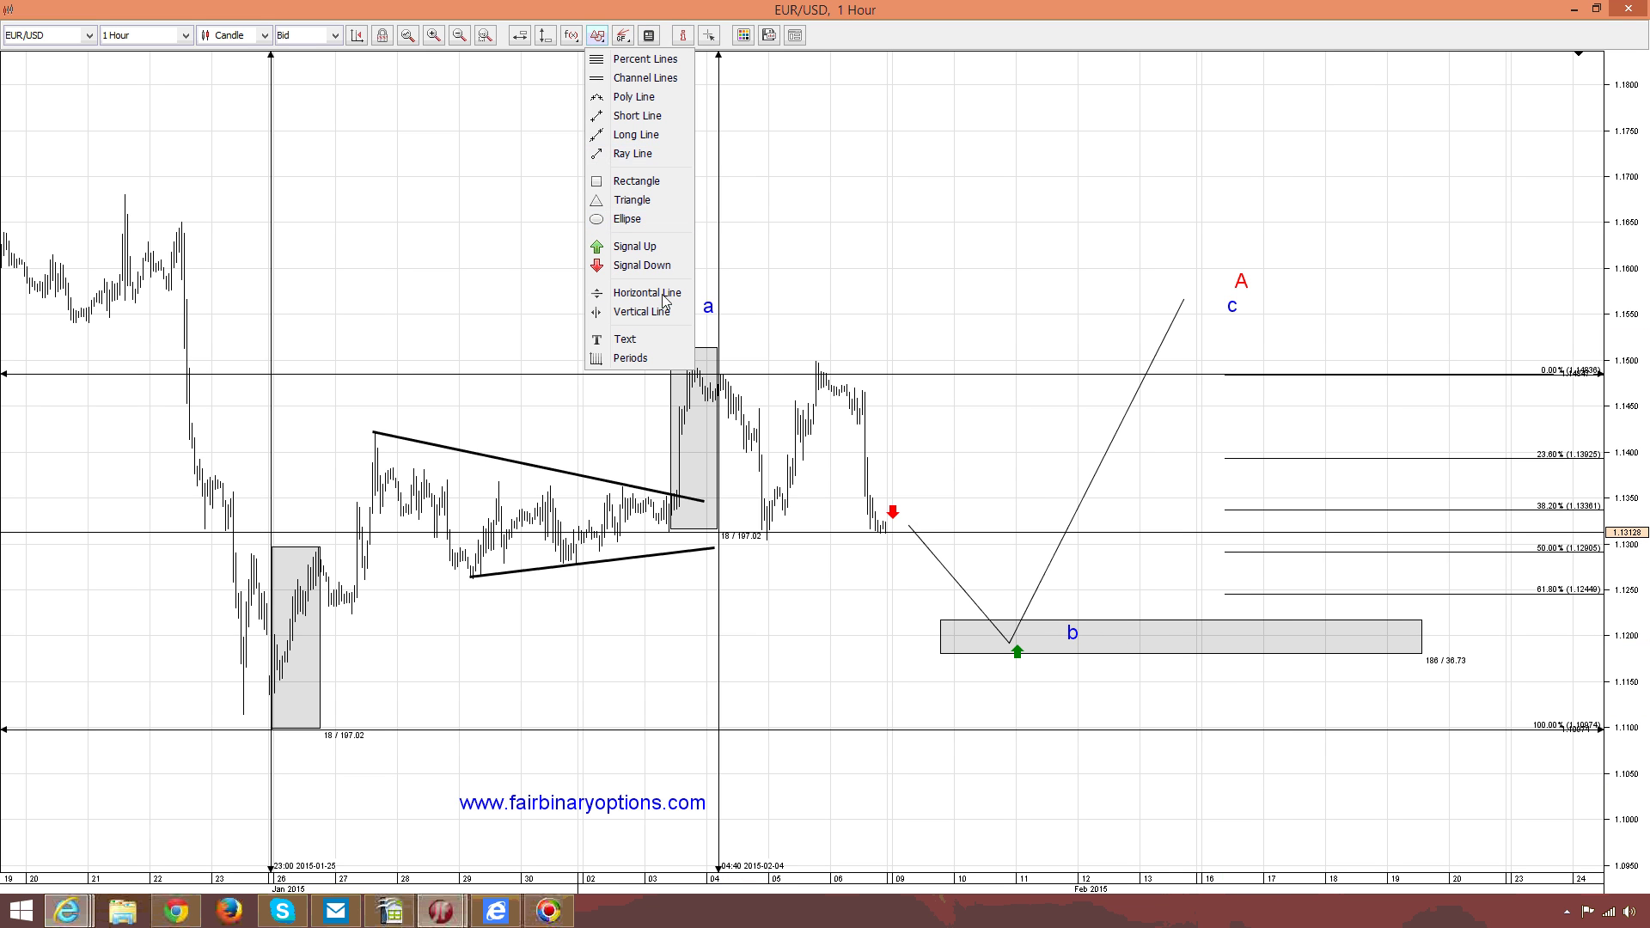
click(626, 340)
click(840, 206)
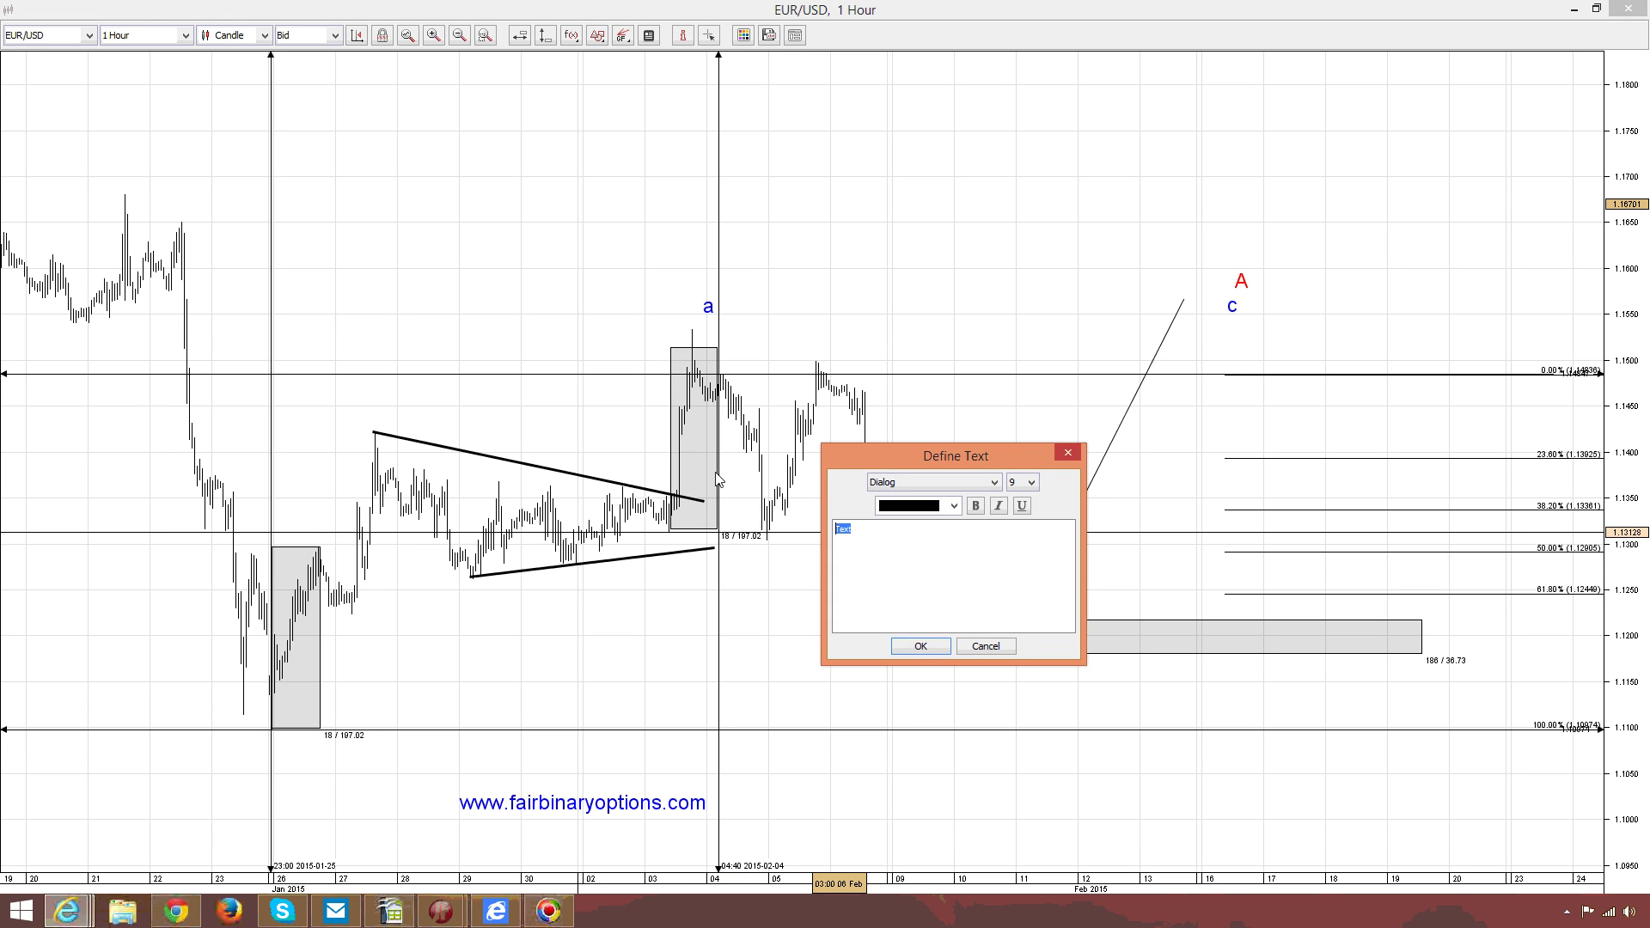
text(1. looking to b uy put)
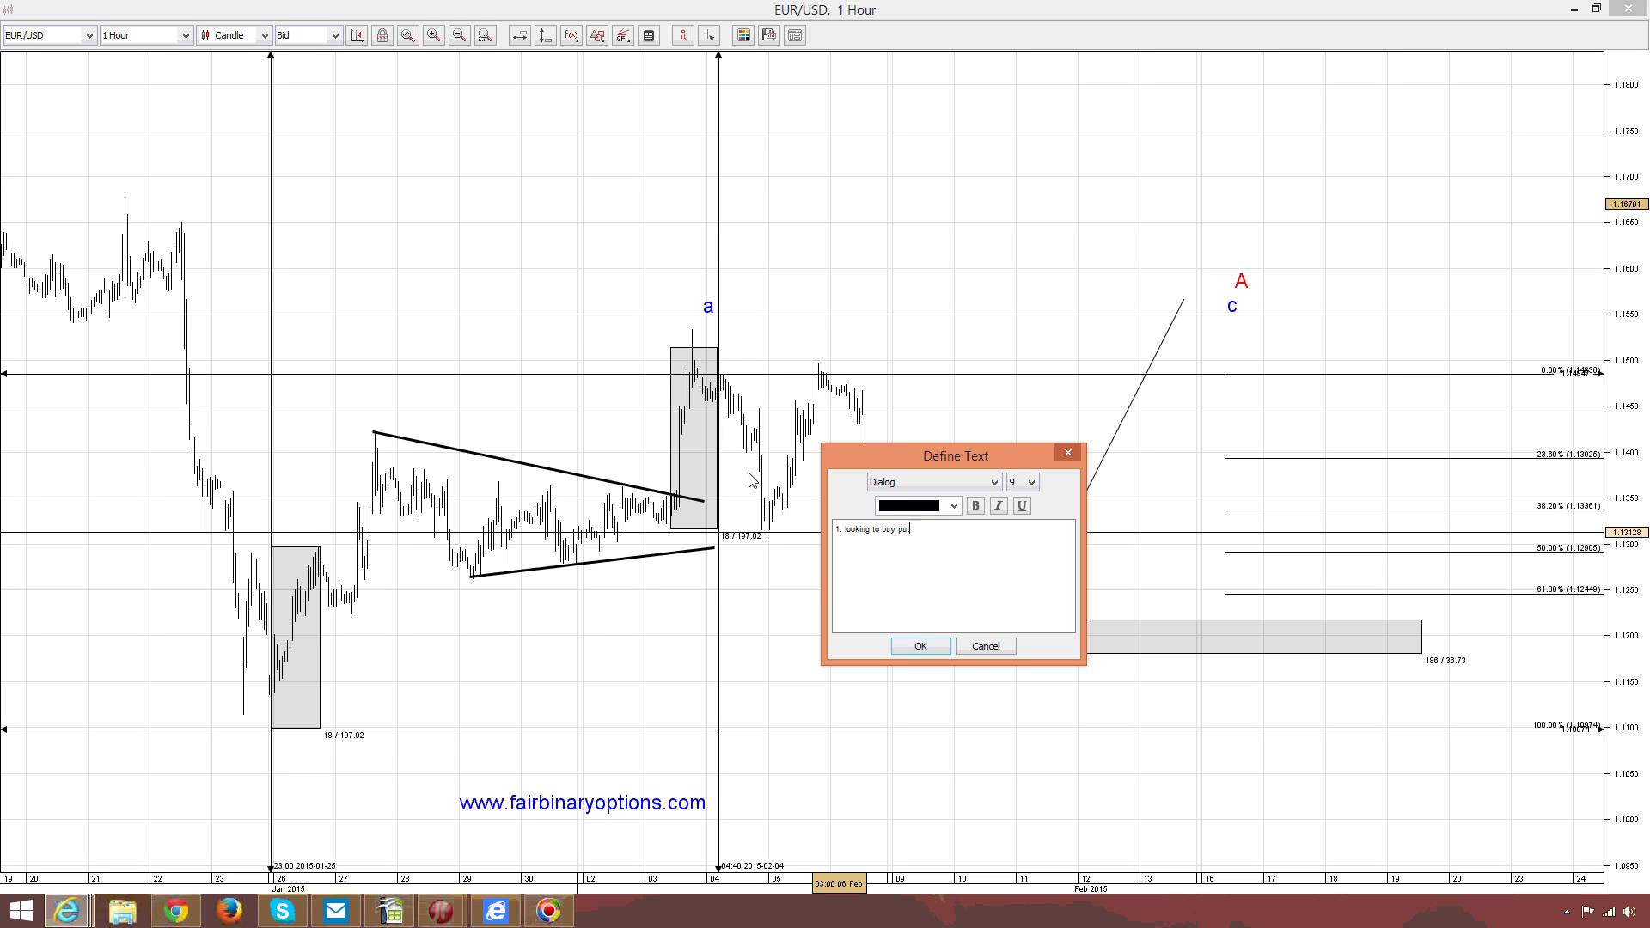
text( options by the time markets are opening on Monday)
key(Return)
text(with end of )
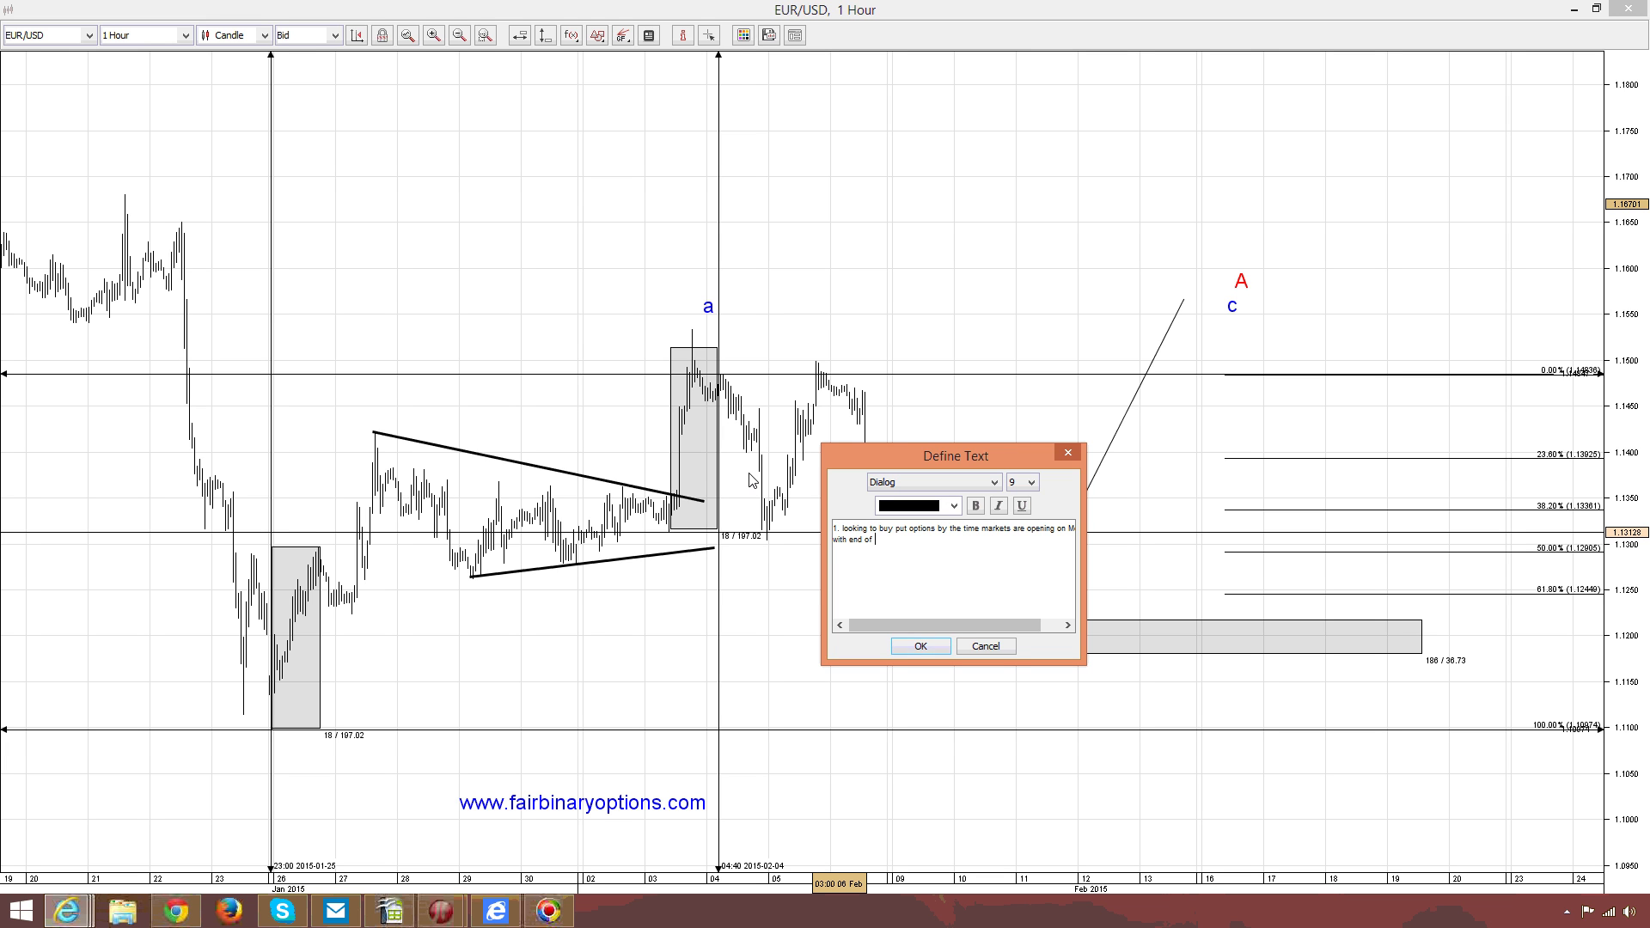
text(week expiration da)
Add a new line to the note: "2. looking to buy call options by the time price comes into the 1.1220-1.1180 area"
text(2. looking )
text(to buy call options)
text( by the t)
text(ie)
key(BackSpace)
text(me market)
key(BackSpace)
key(BackSpace)
key(BackSpace)
key(BackSpace)
key(BackSpace)
key(BackSpace)
key(BackSpace)
text(e price comes into)
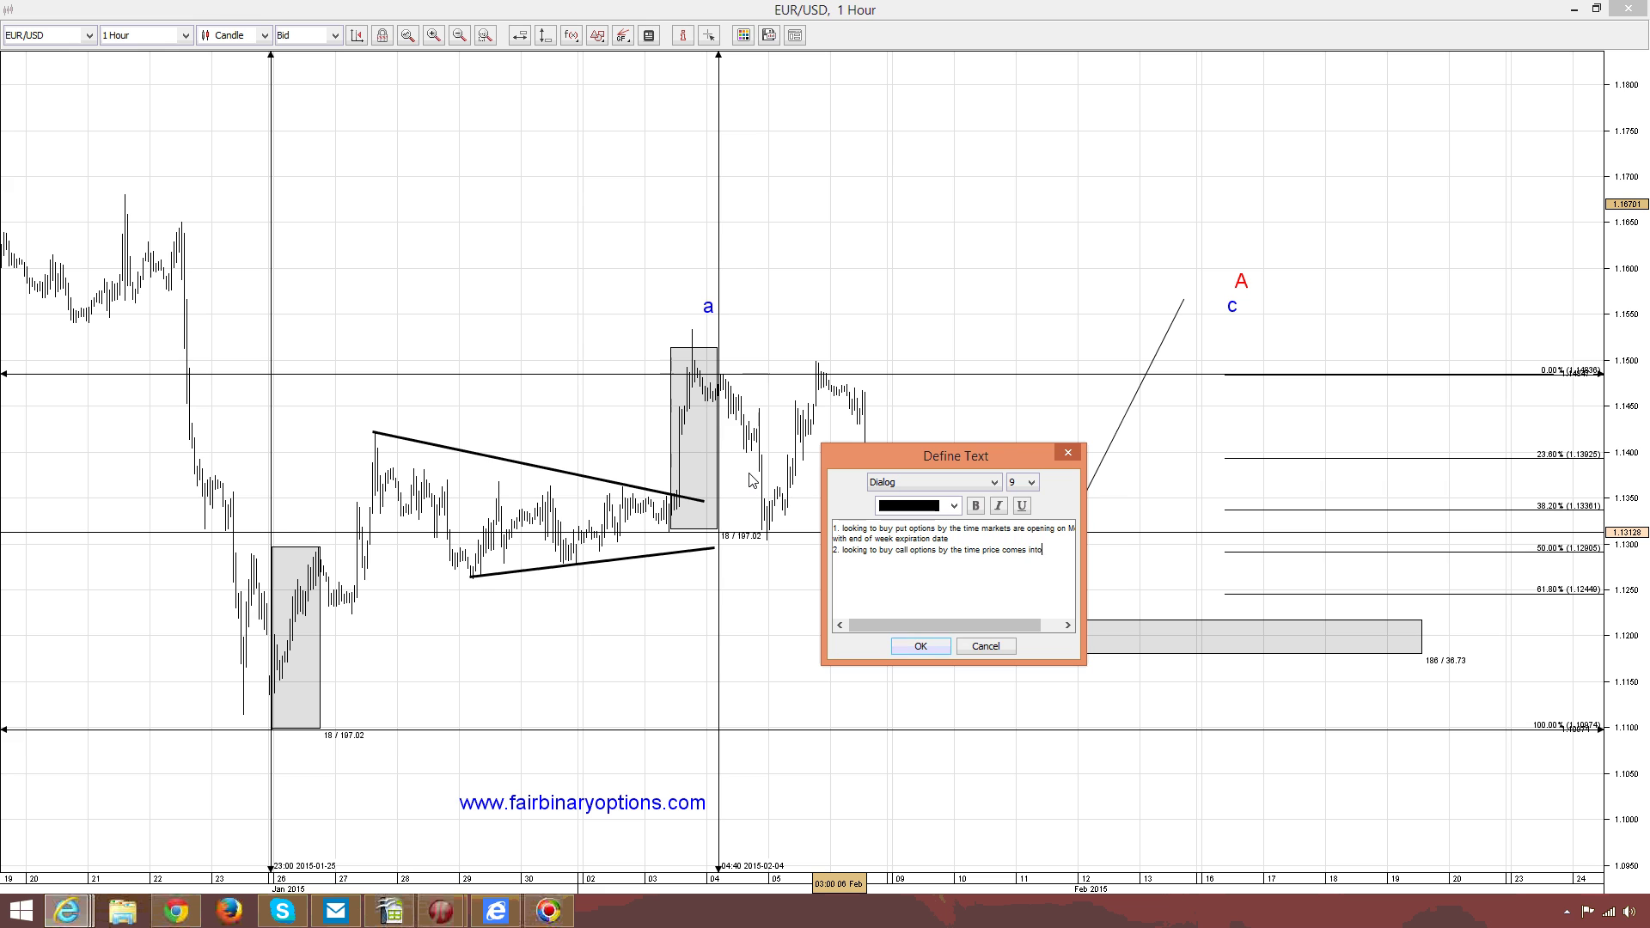
text( the 1.1220-1.1180 area)
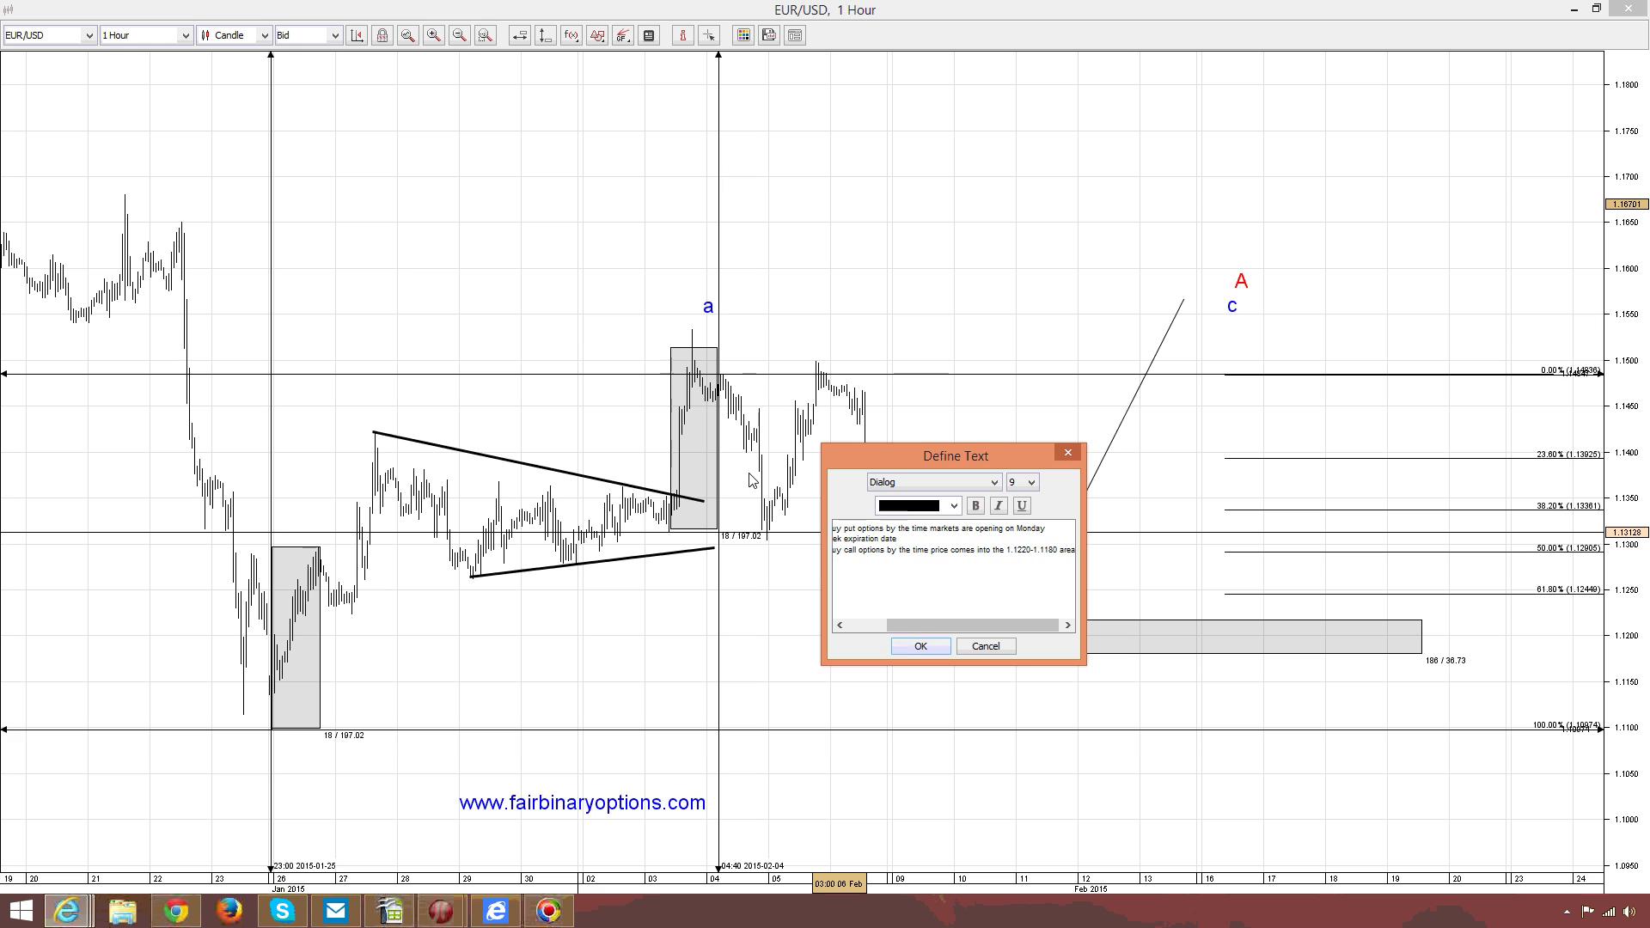
Set the note's font size to 24, insert it, and move it just below the "b" rectangle
click(1025, 484)
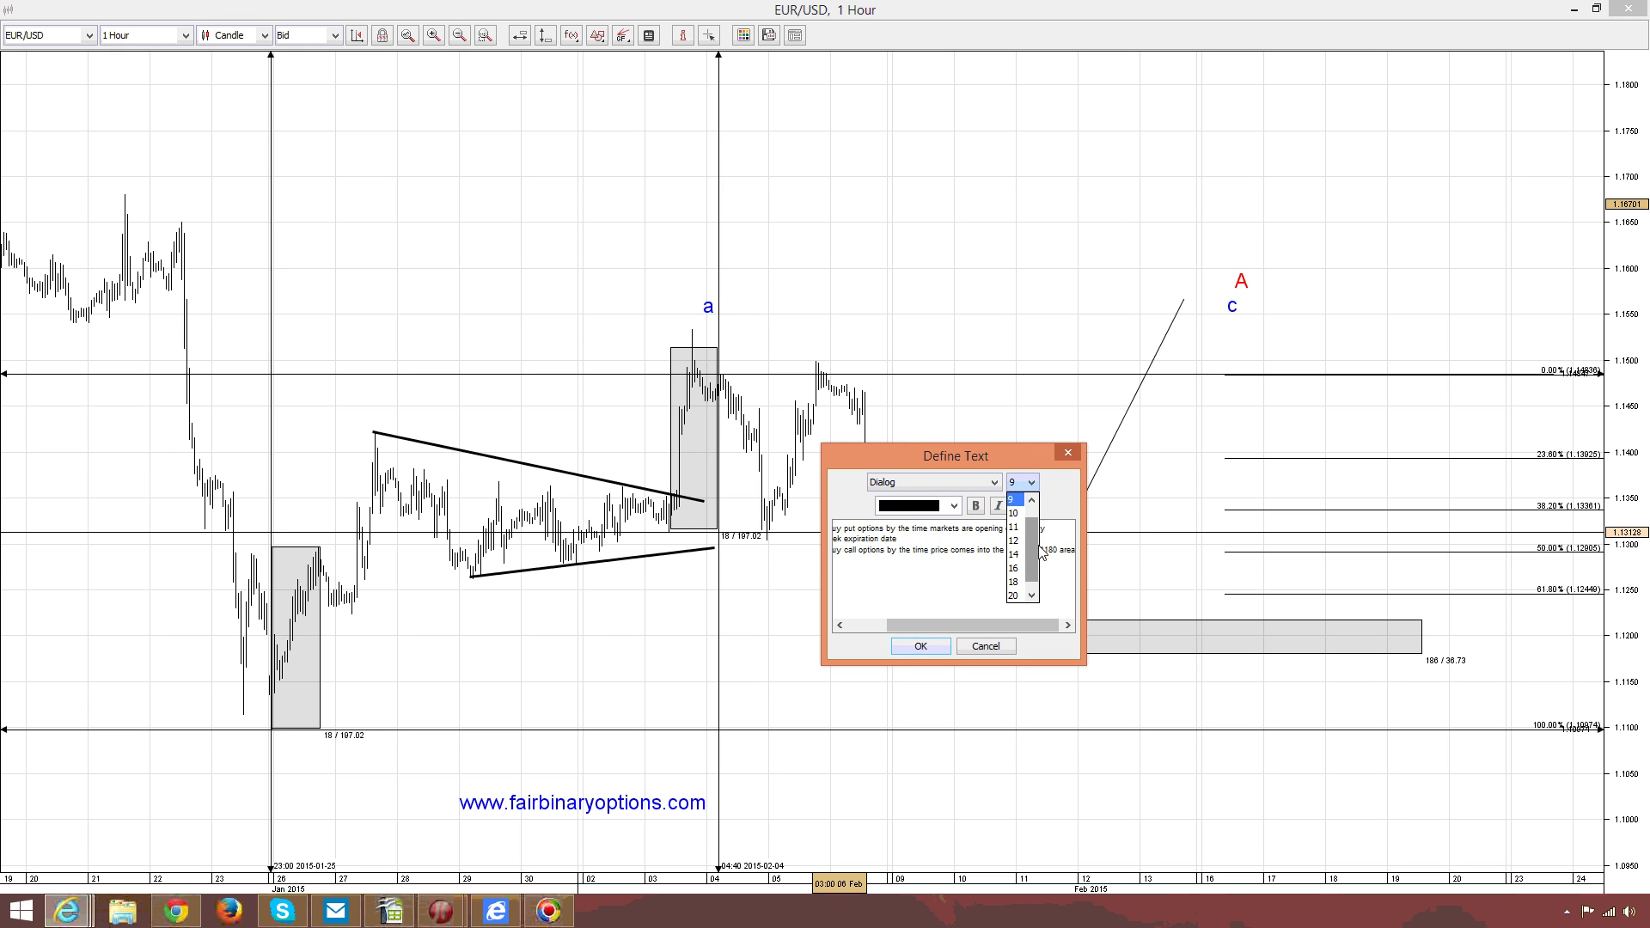
click(1019, 604)
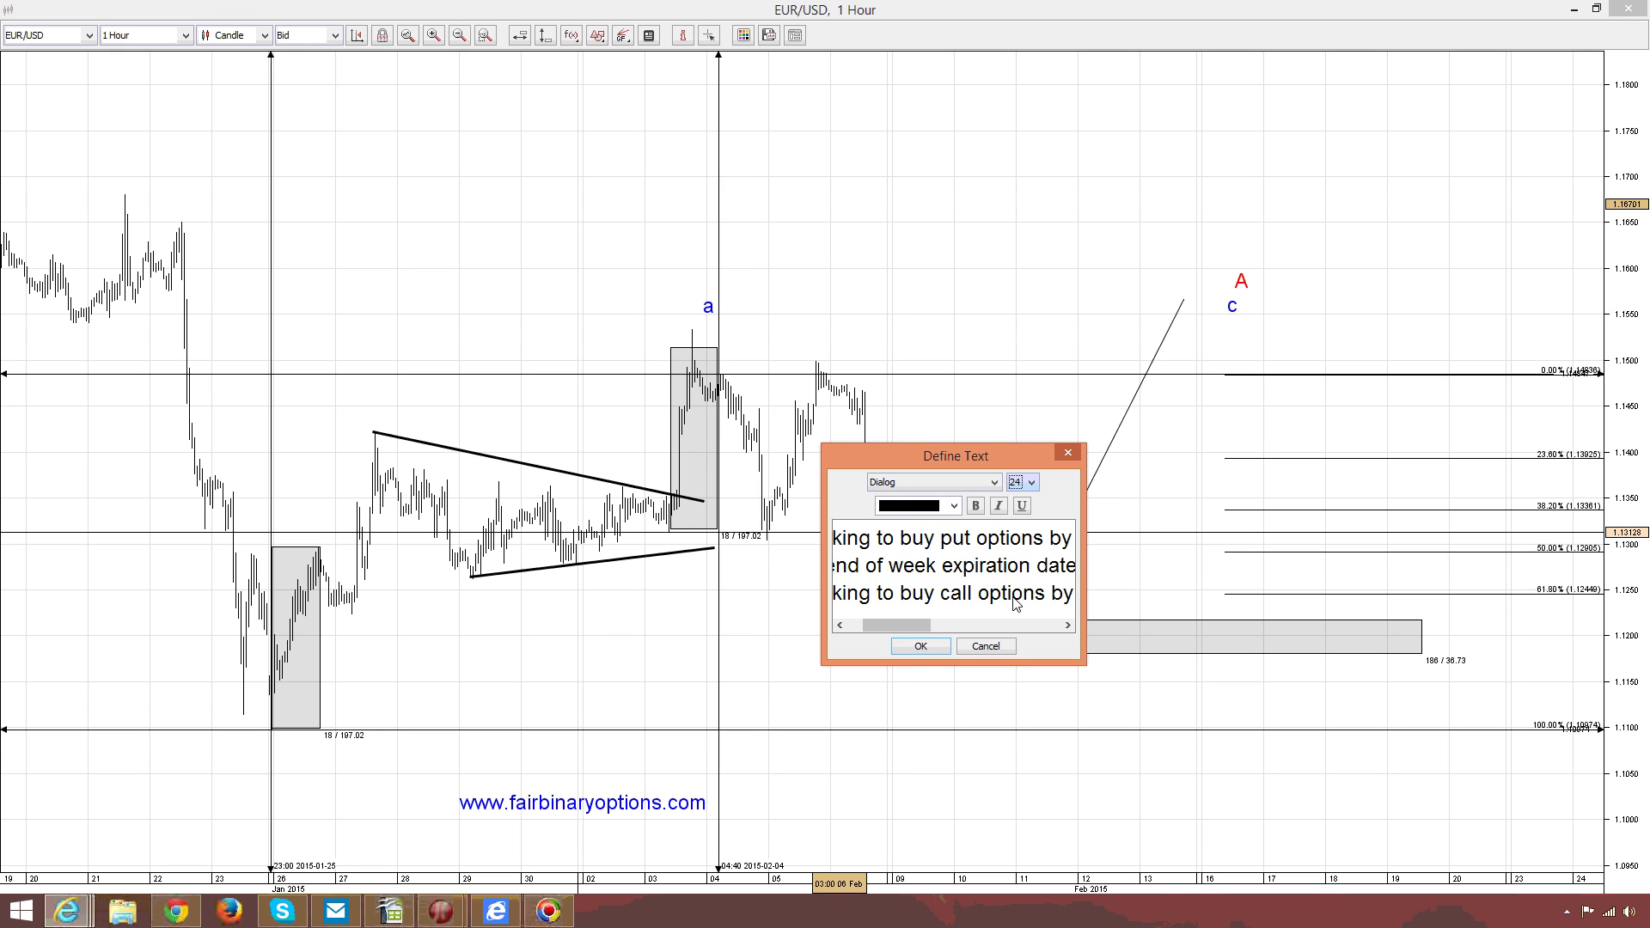
click(920, 646)
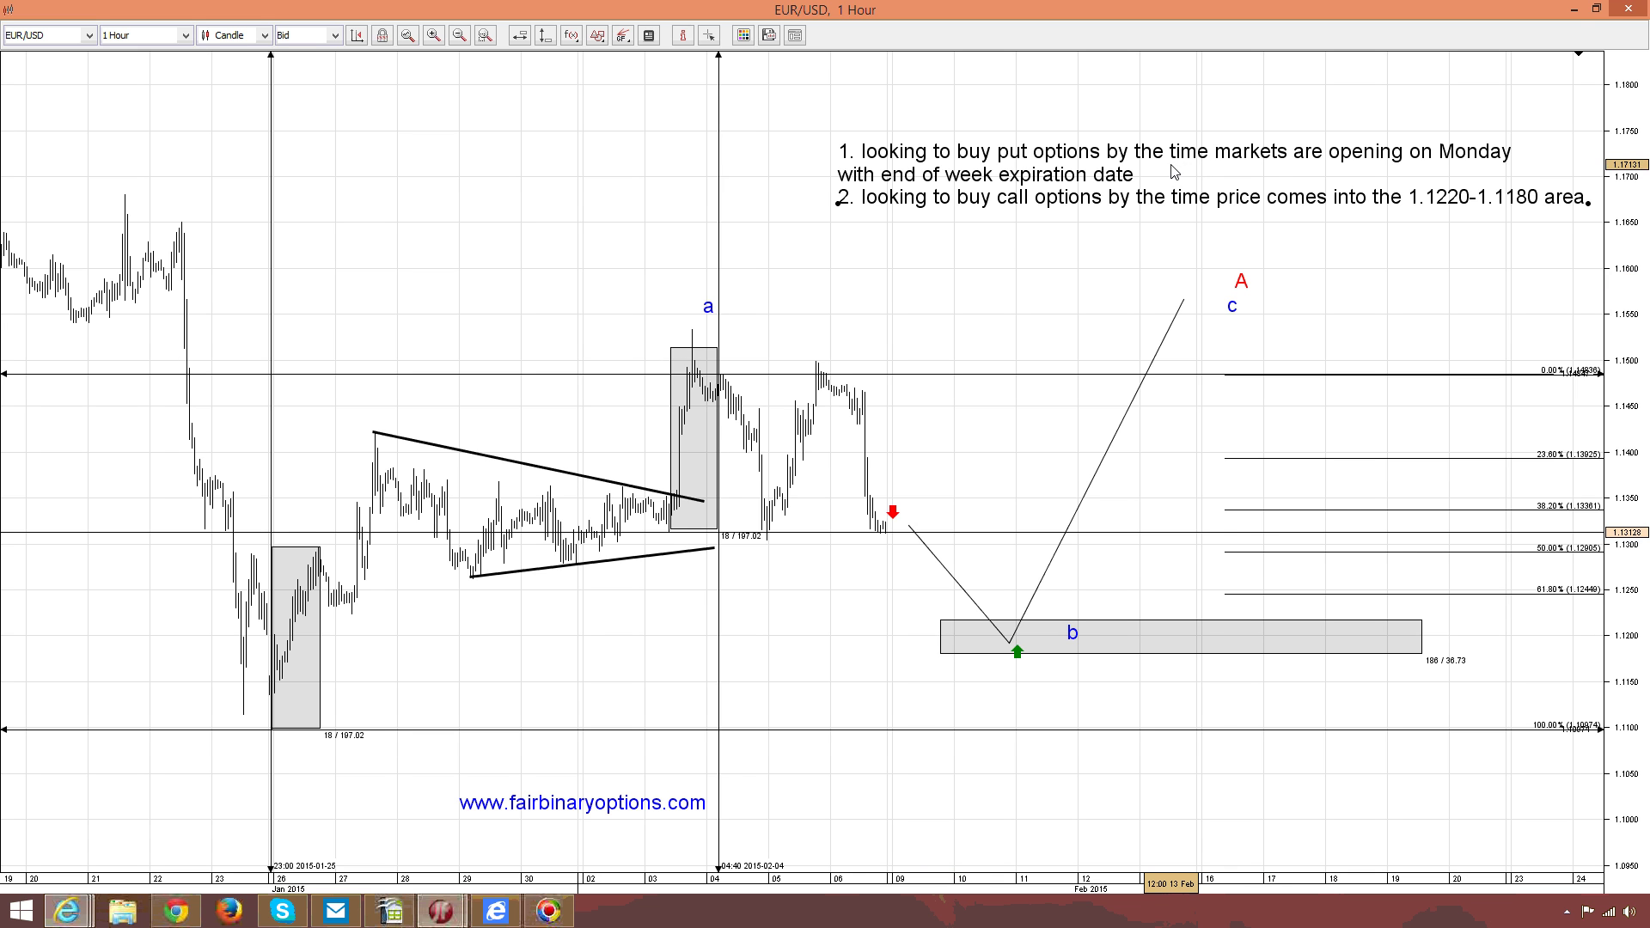
drag(1174, 171, 1139, 693)
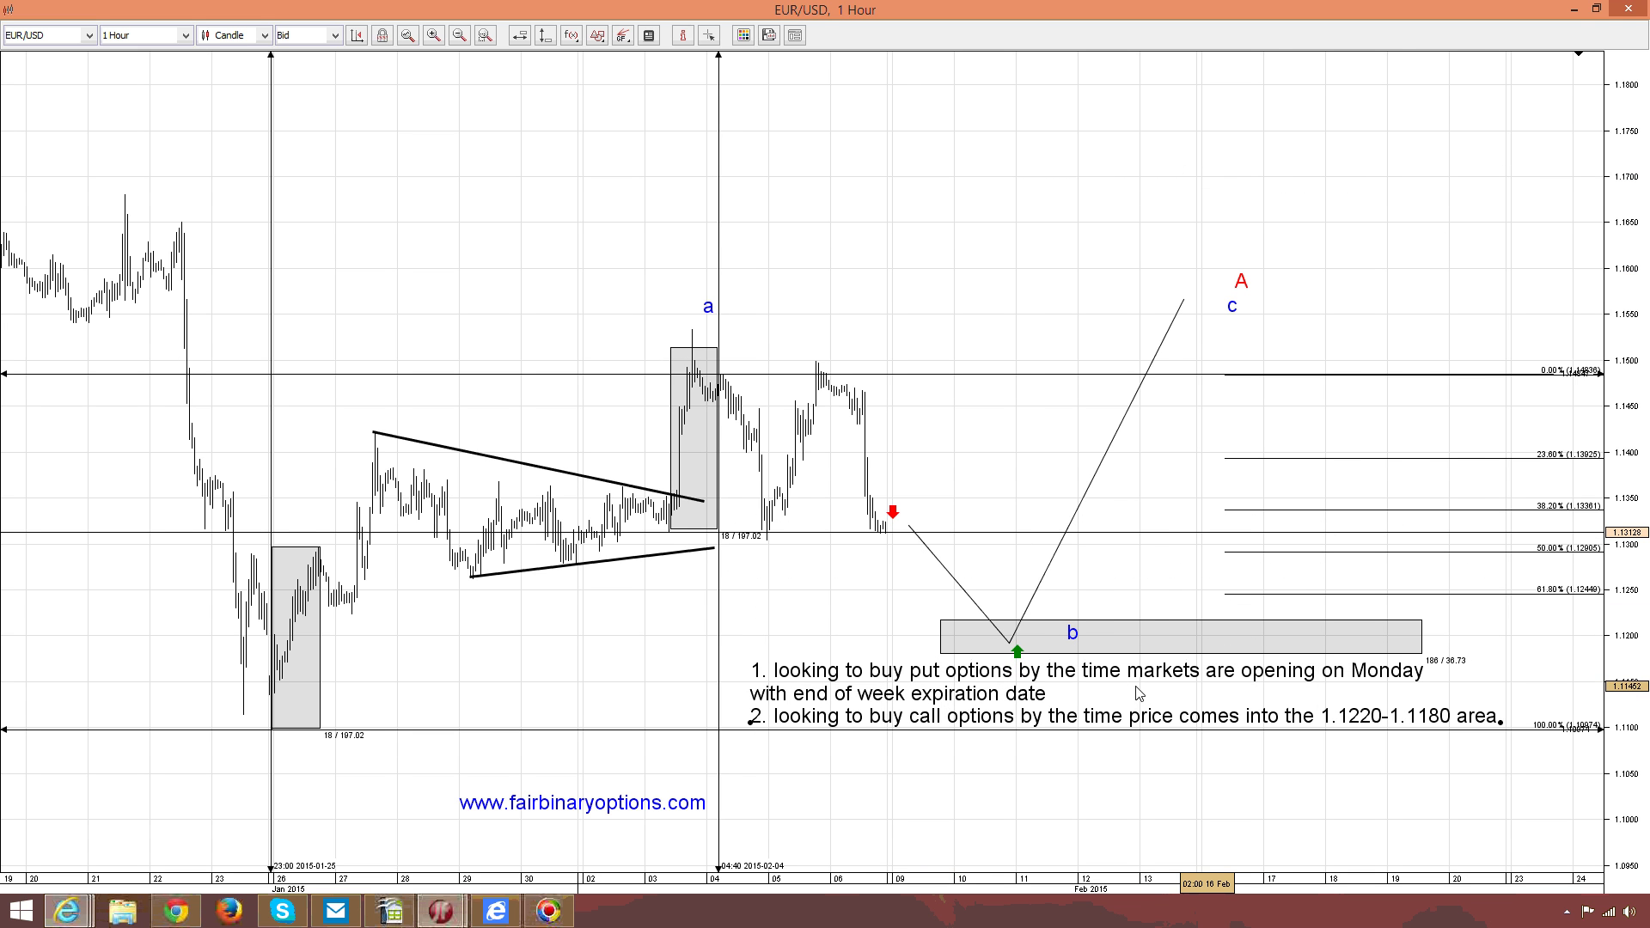
click(1435, 285)
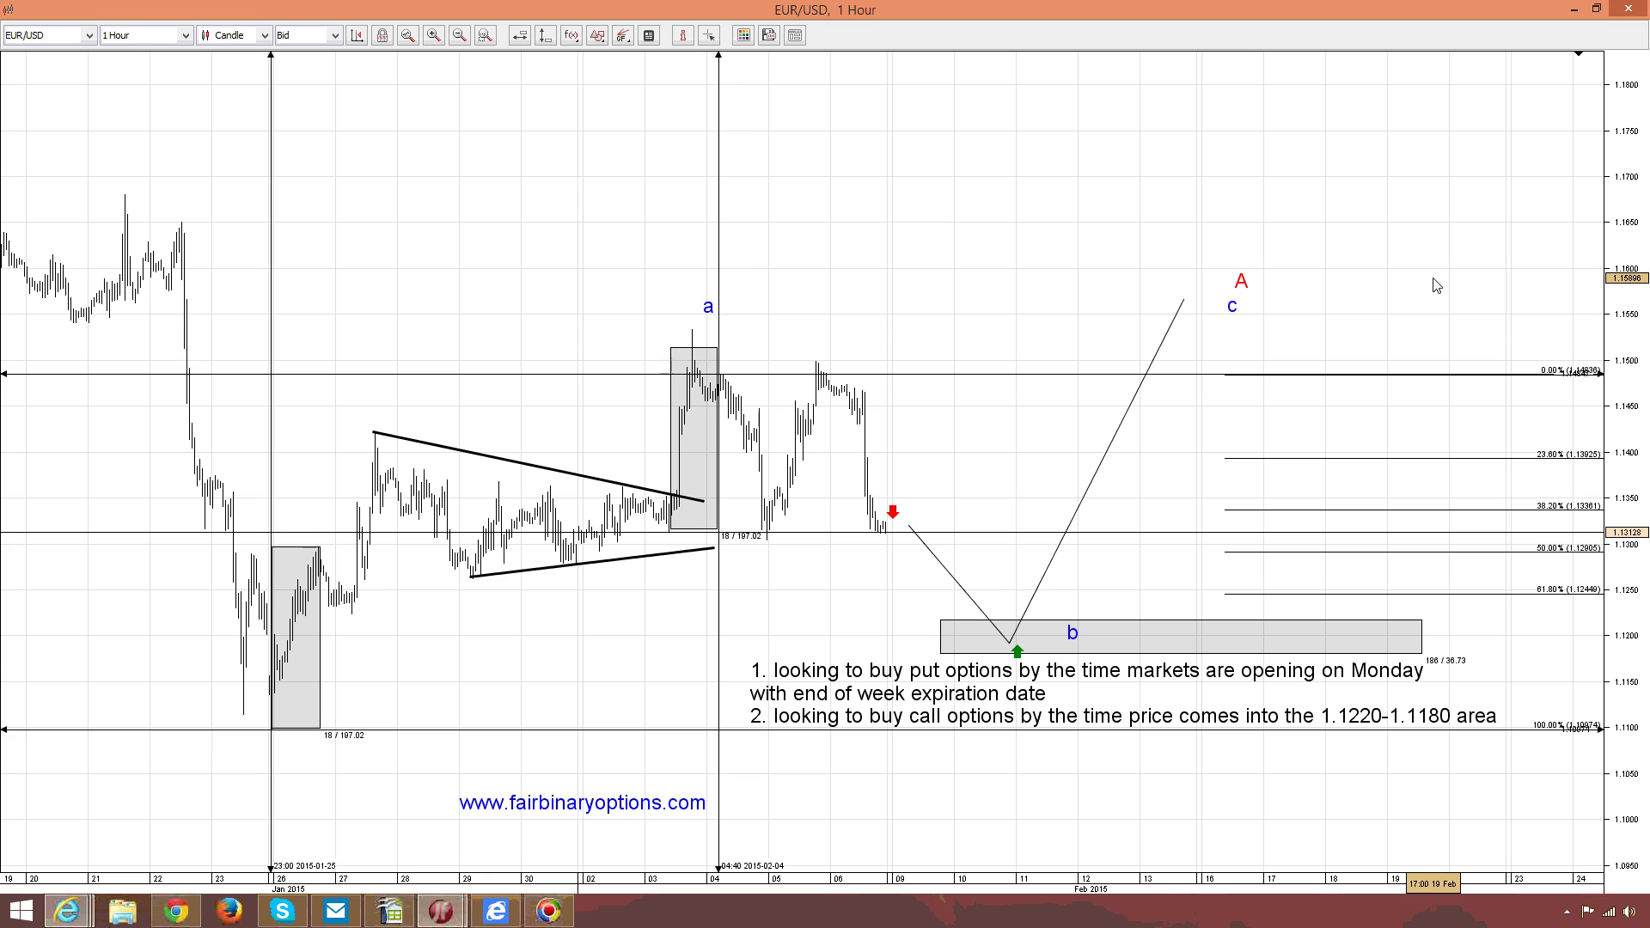